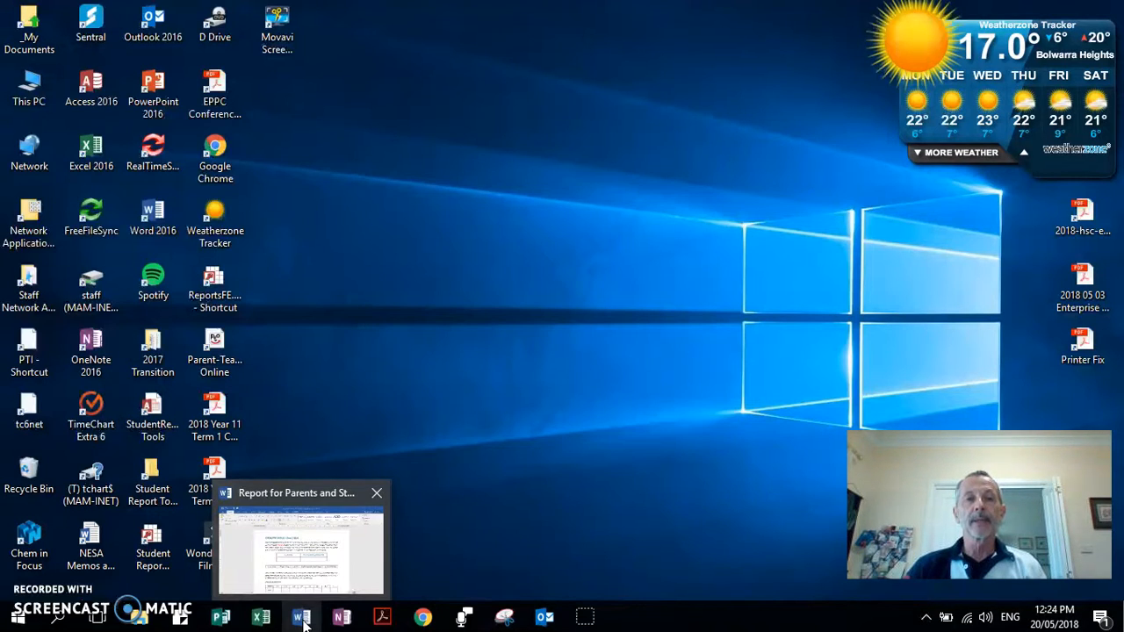
# Restore the Report for Parents and Students MAILMERGE document from Word on the taskbar.
pyautogui.click(304, 622)
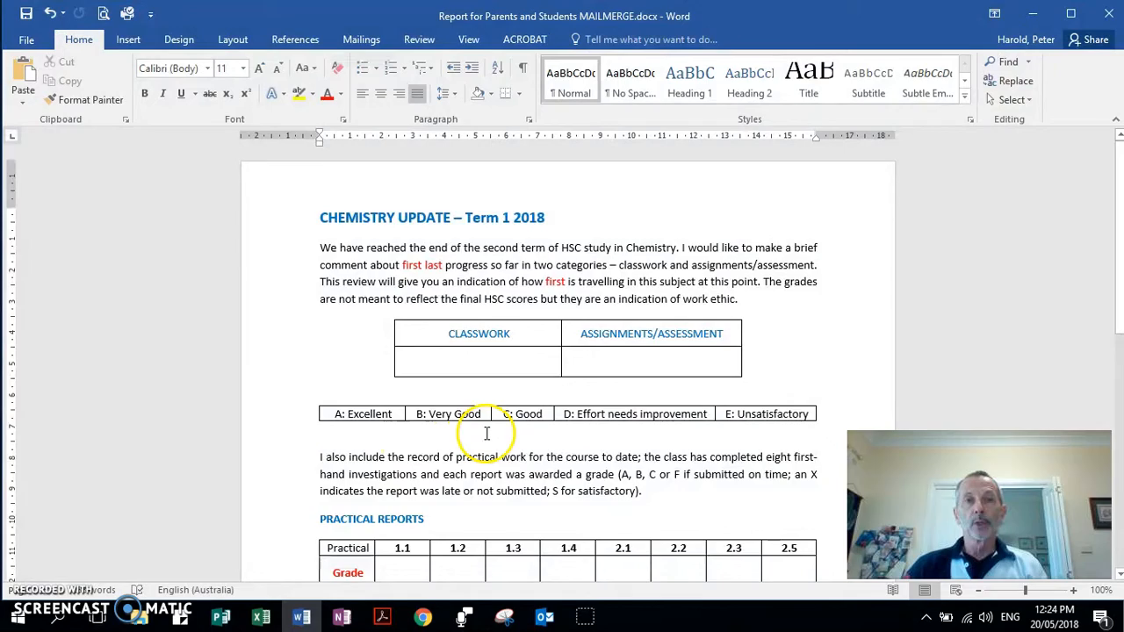
# Scroll through the CHEMISTRY UPDATE – Term 1 2018 letter to review its contents.
pyautogui.scroll(-6, 609, 460)
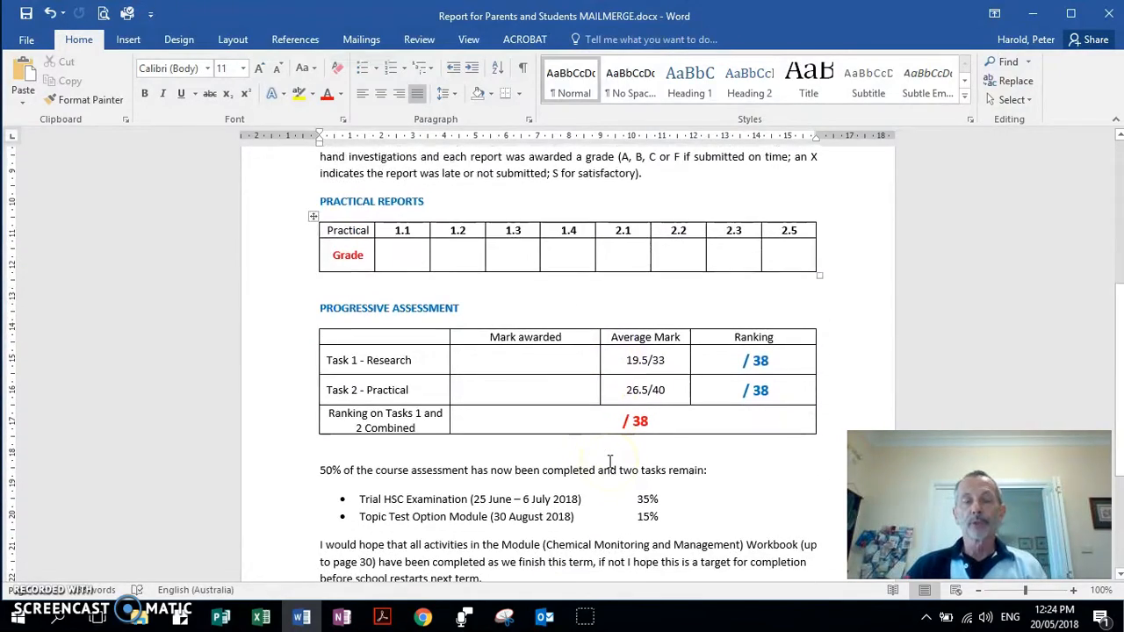
pyautogui.scroll(5, 609, 461)
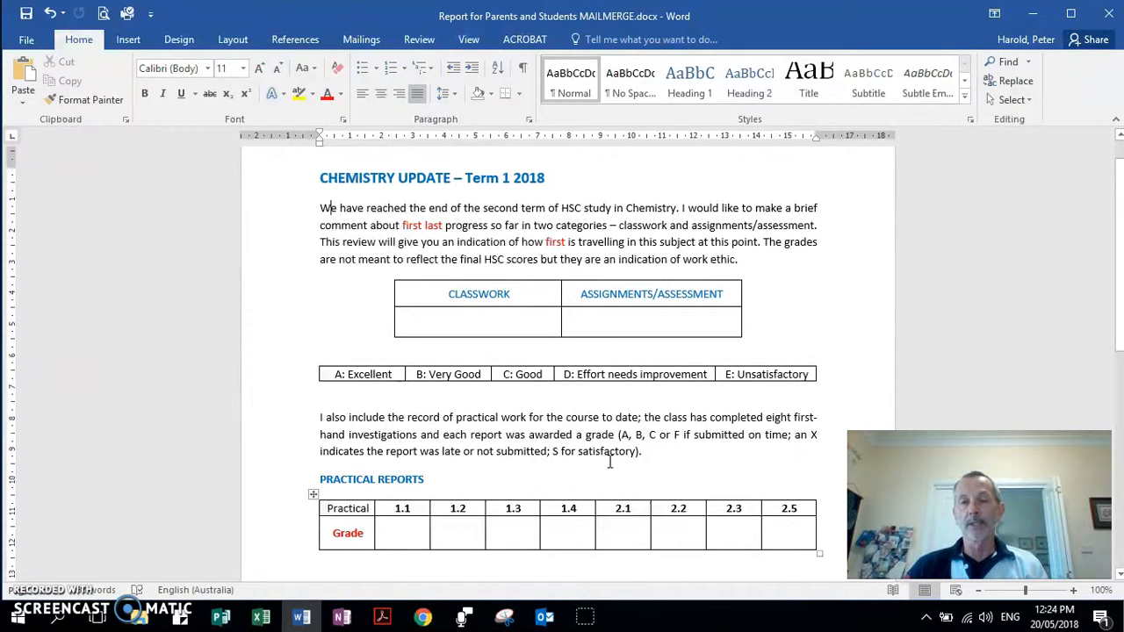
pyautogui.click(602, 451)
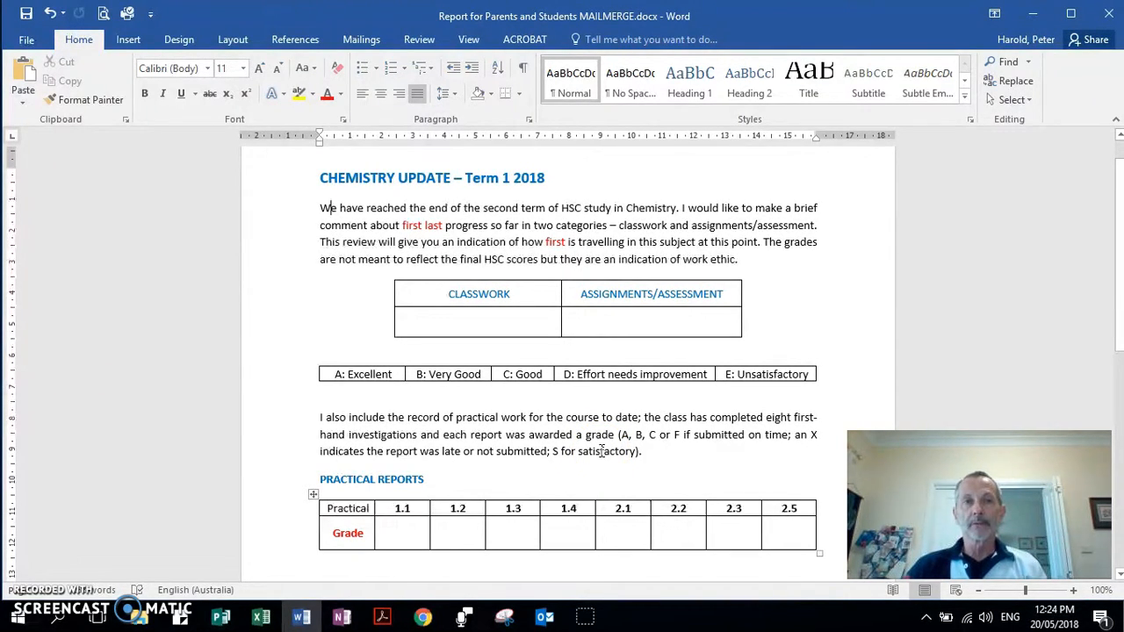
pyautogui.click(542, 427)
pyautogui.scroll(-4, 542, 431)
pyautogui.scroll(-3, 542, 432)
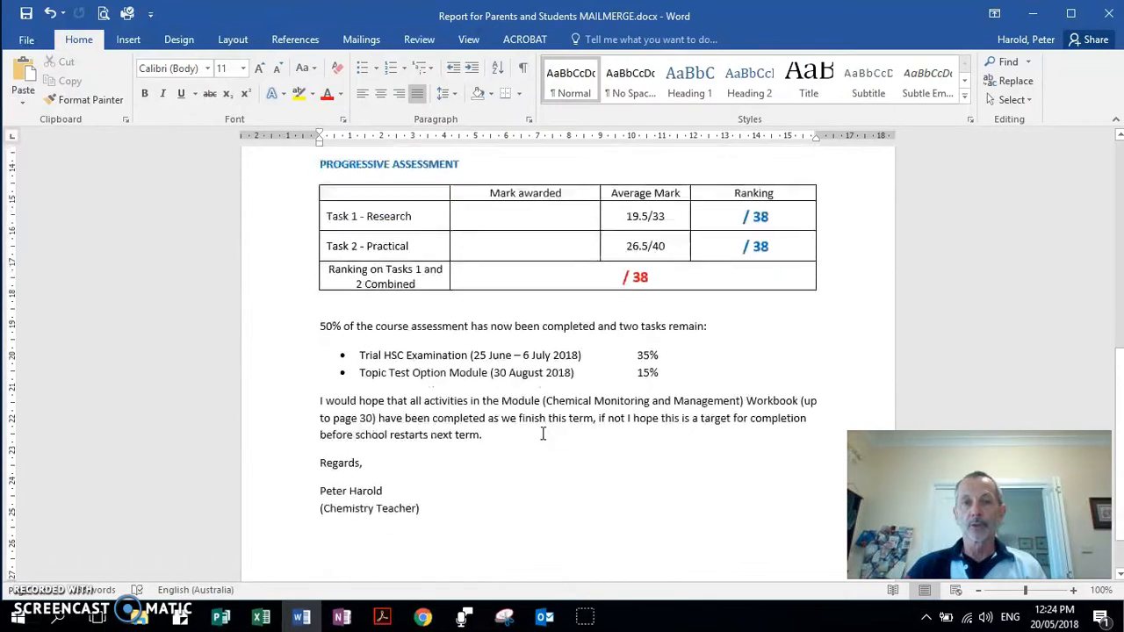
pyautogui.scroll(3, 543, 433)
pyautogui.scroll(5, 543, 434)
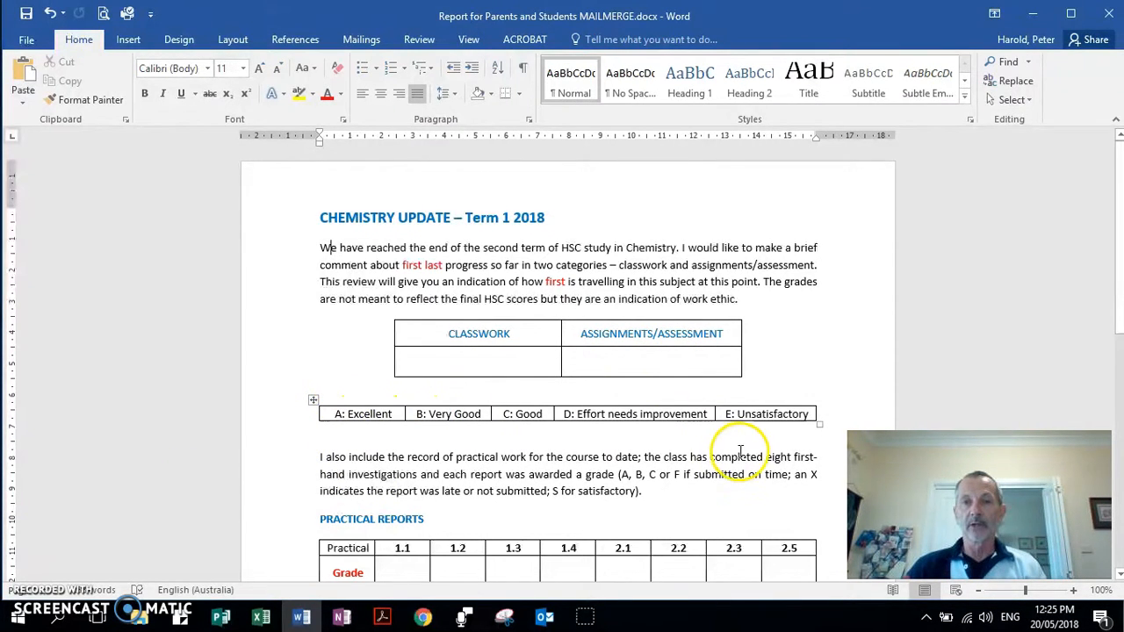
pyautogui.scroll(-3, 741, 419)
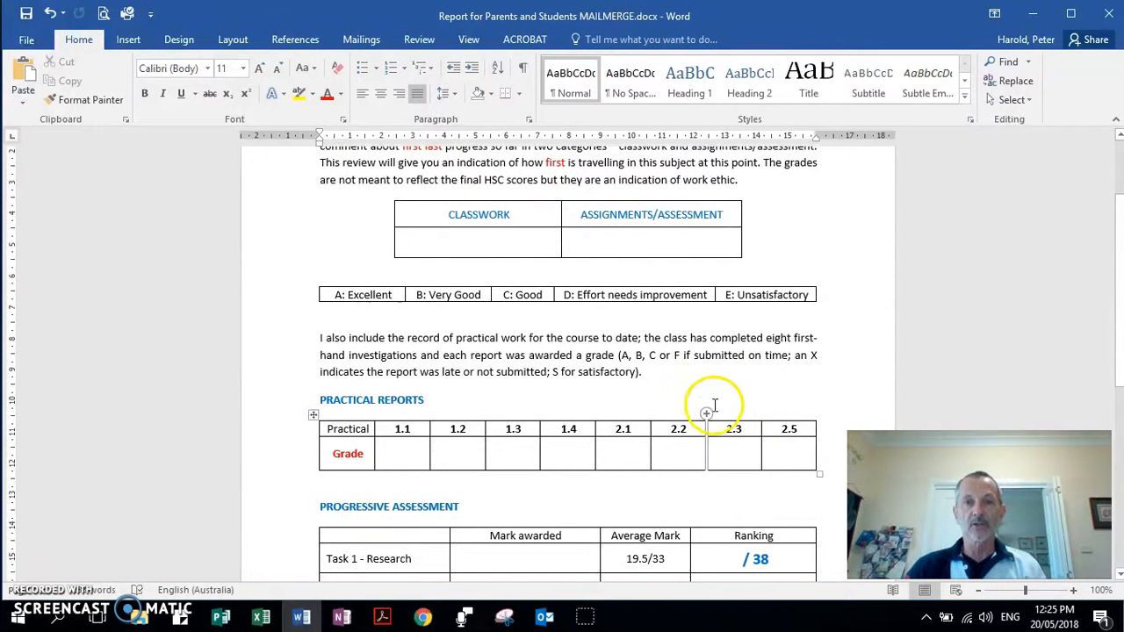
pyautogui.scroll(-1, 703, 387)
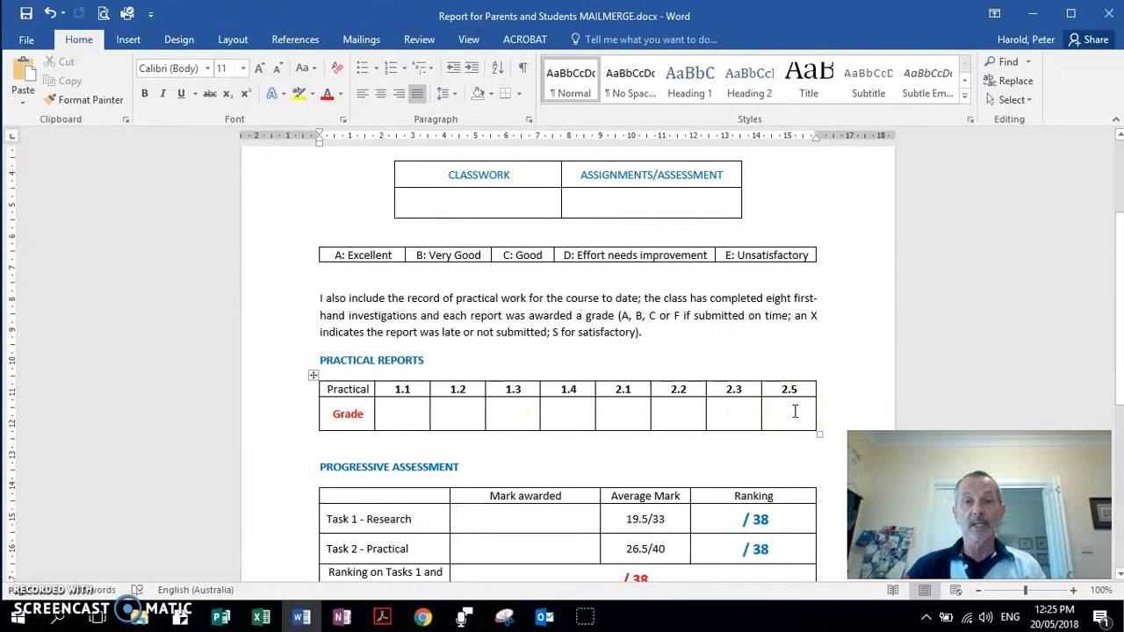
pyautogui.scroll(-3, 795, 409)
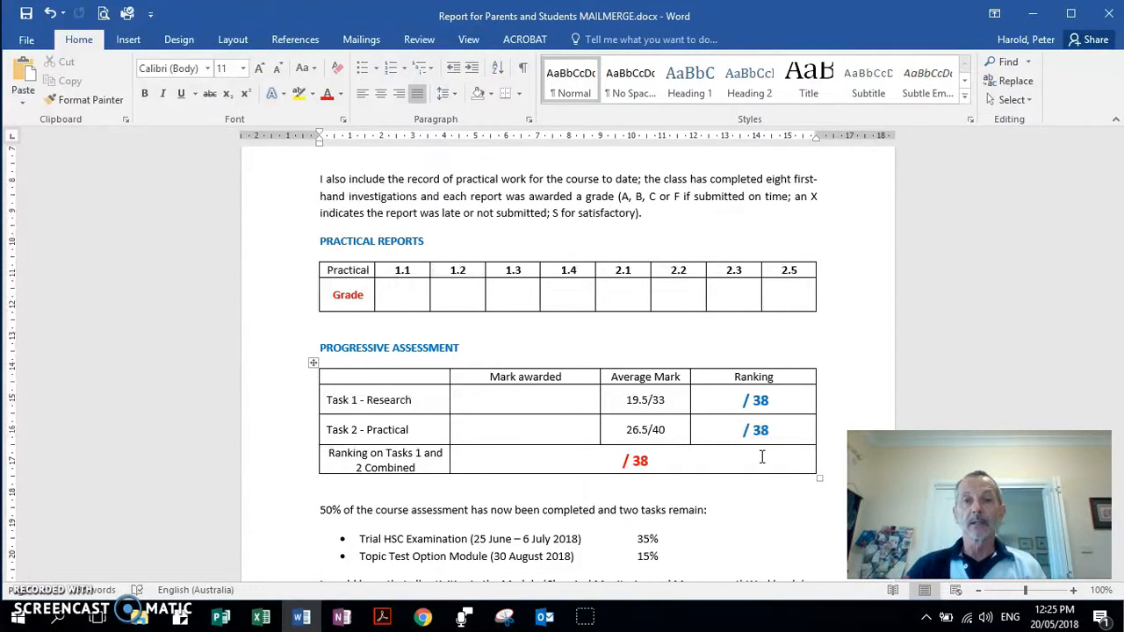
pyautogui.scroll(-3, 763, 457)
# Return to the top of the letter and place the cursor in the empty CLASSWORK cell.
pyautogui.click(719, 531)
pyautogui.scroll(-1, 638, 515)
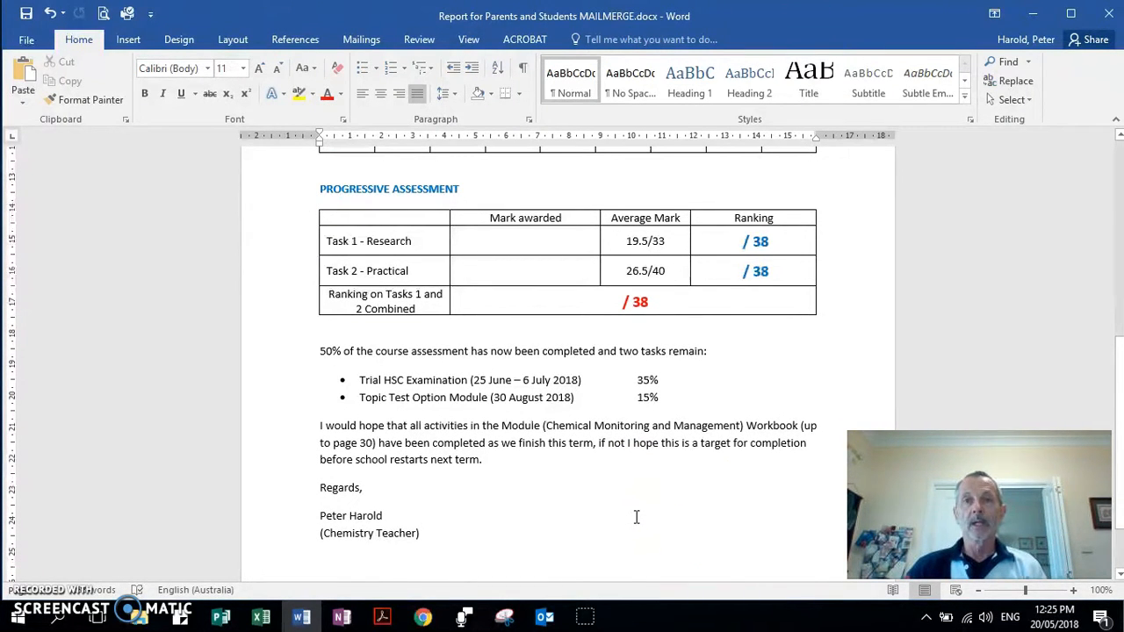
pyautogui.hotkey('ctrl', 'Home')
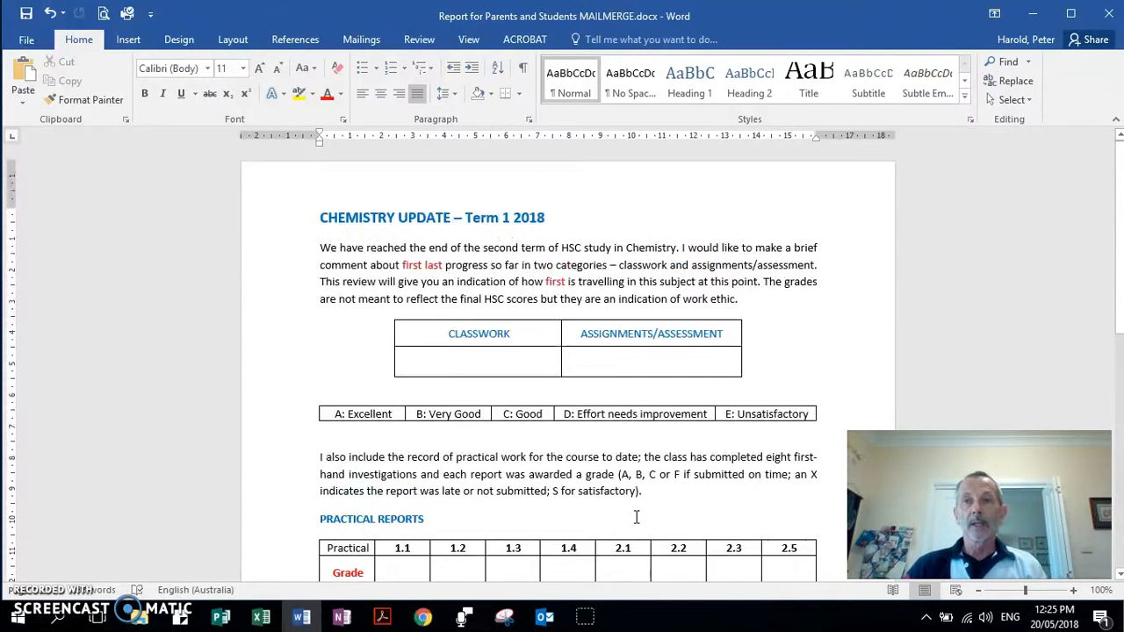
pyautogui.click(475, 358)
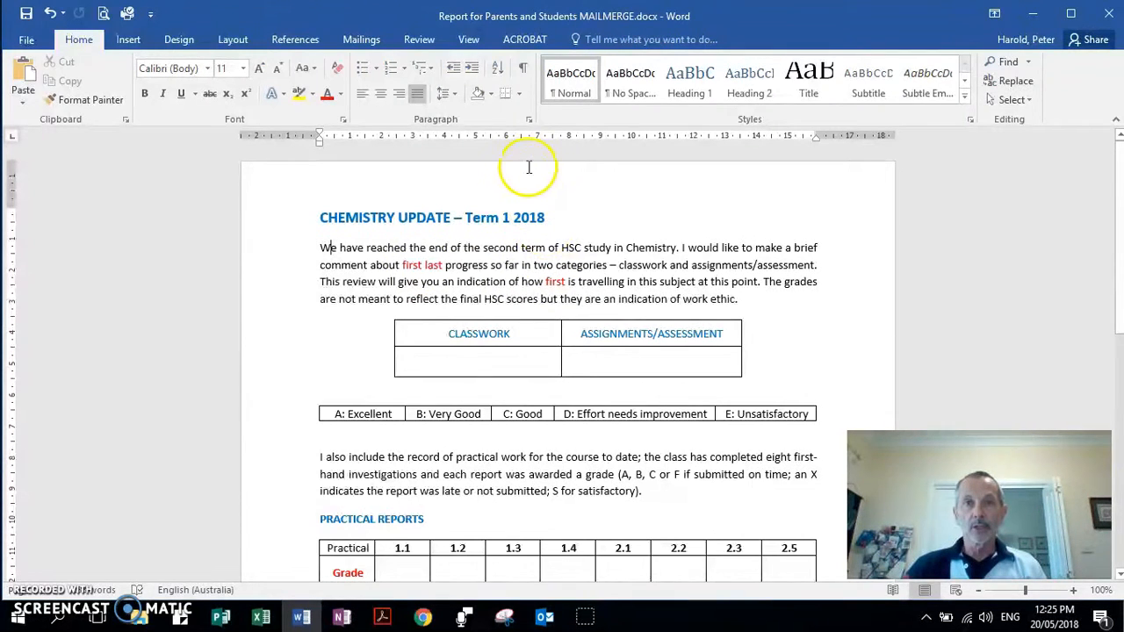
pyautogui.click(524, 70)
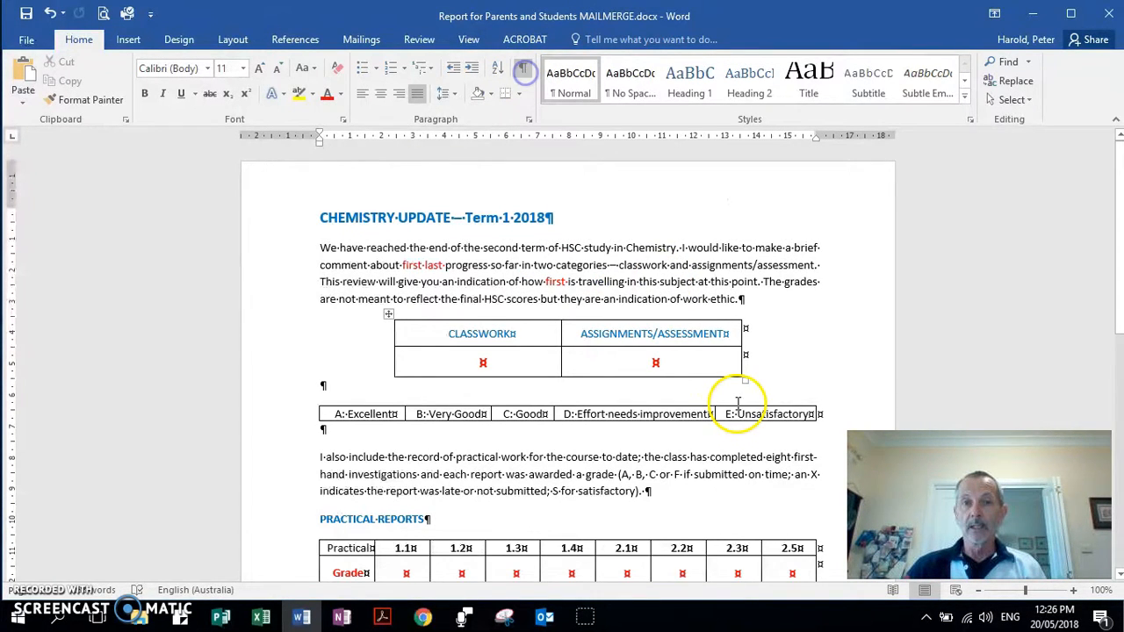
pyautogui.scroll(-7, 753, 427)
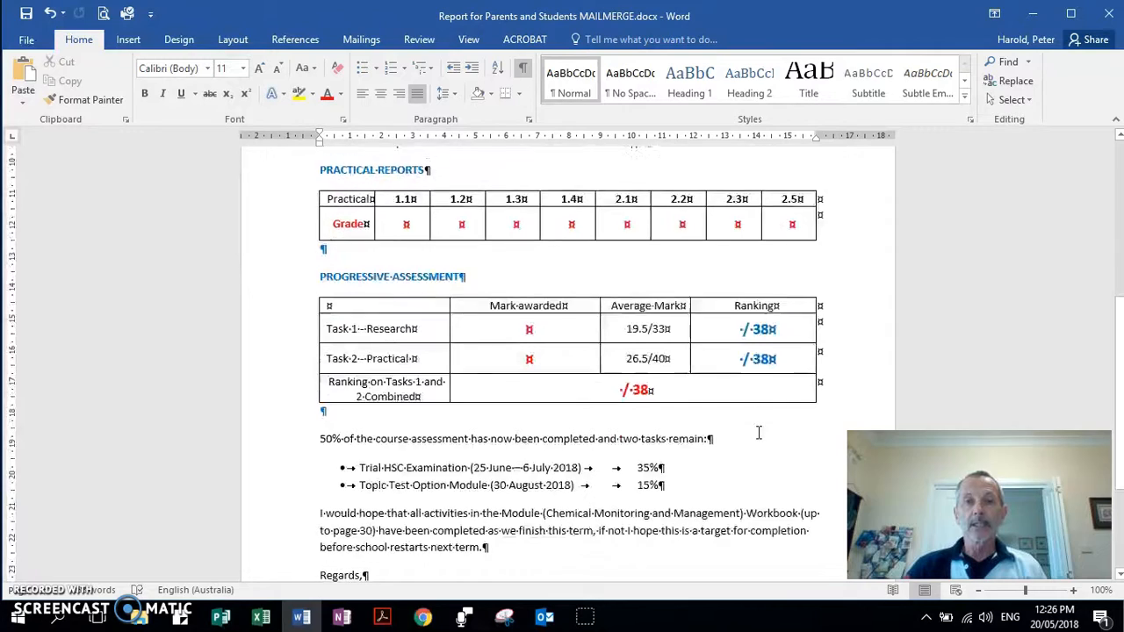
pyautogui.scroll(-1, 759, 432)
pyautogui.scroll(7, 759, 432)
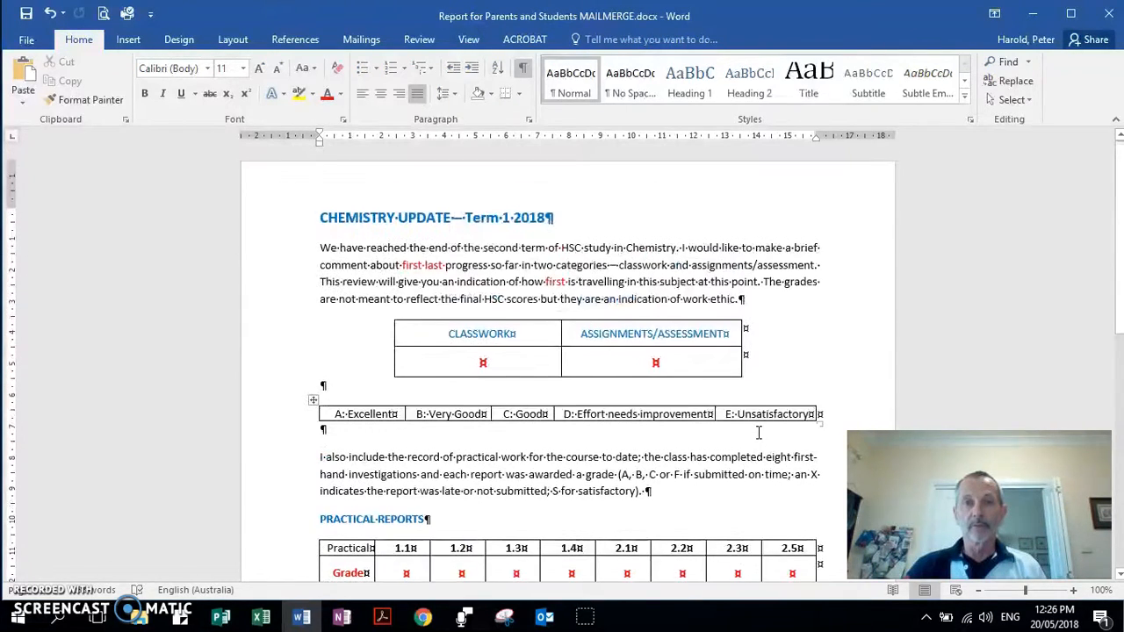
pyautogui.click(556, 401)
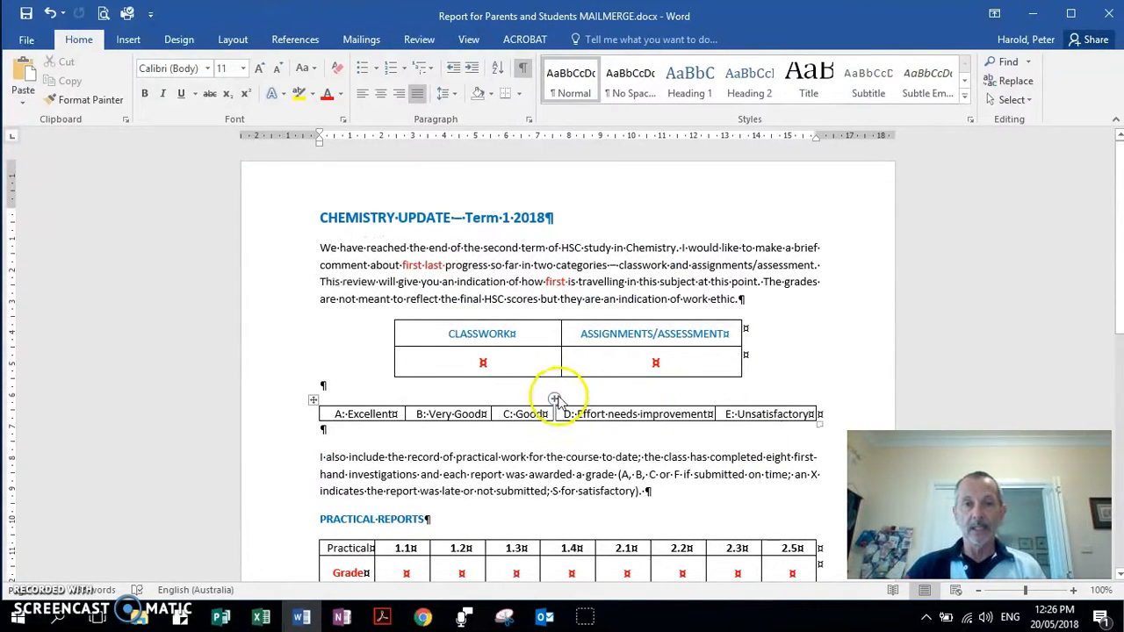
pyautogui.click(488, 363)
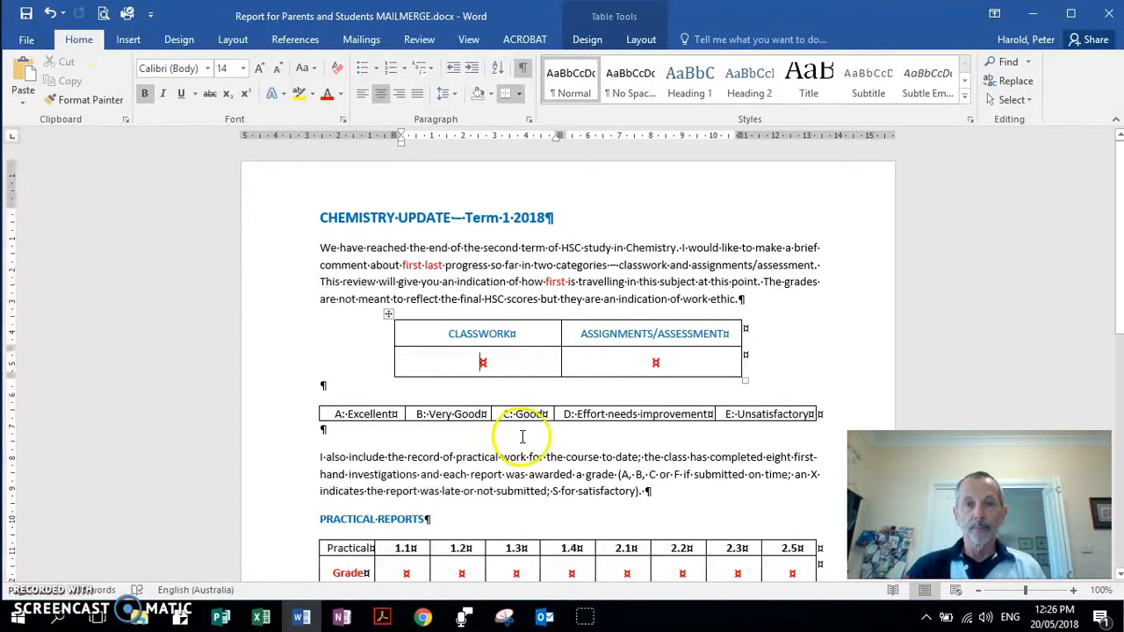
pyautogui.click(519, 366)
pyautogui.scroll(-3, 500, 421)
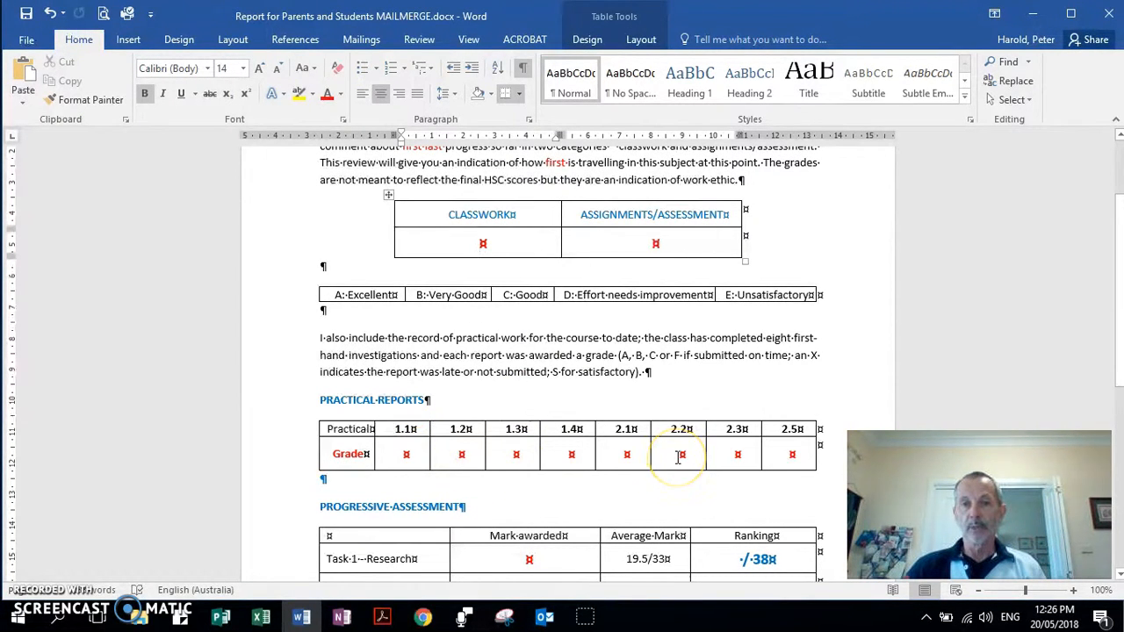
pyautogui.scroll(-3, 678, 458)
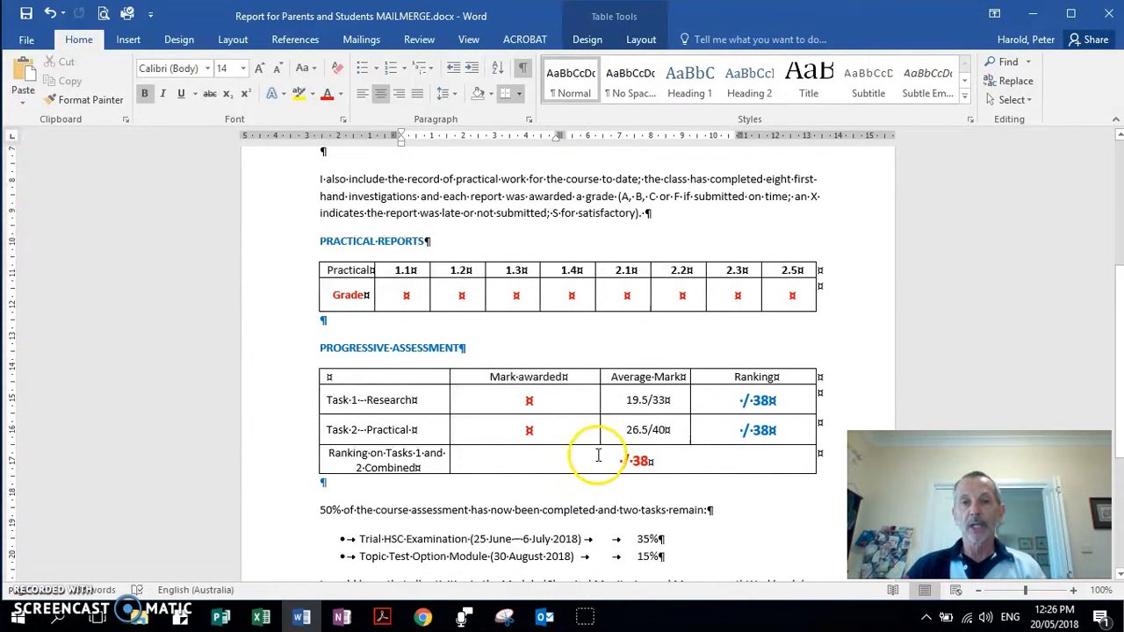
pyautogui.scroll(-2, 615, 459)
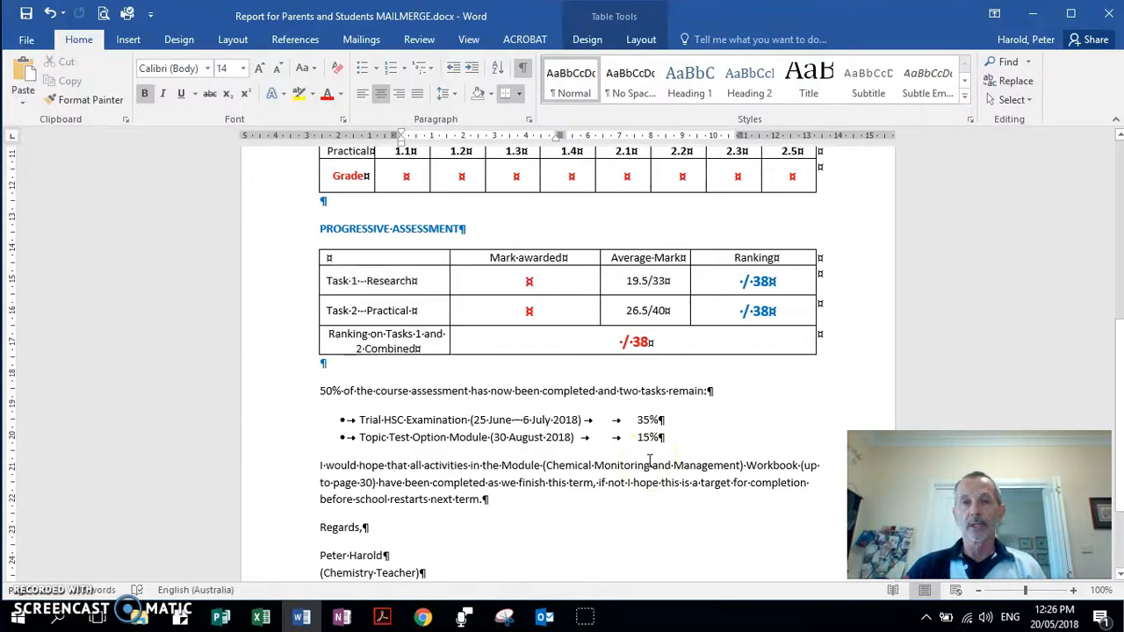
pyautogui.scroll(7, 650, 461)
pyautogui.click(662, 411)
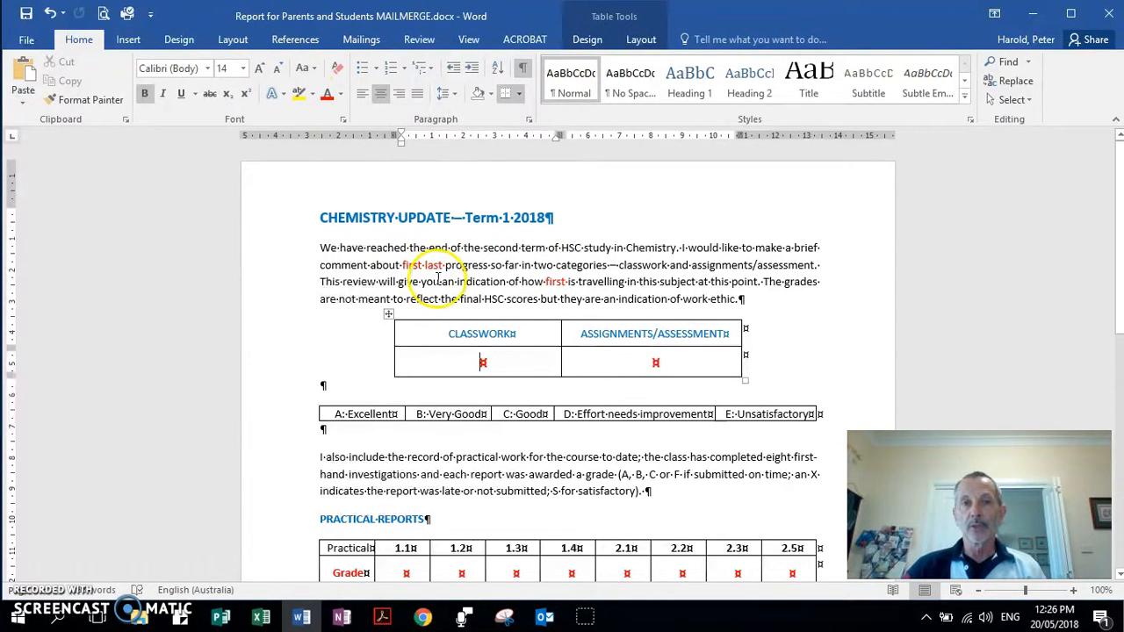
# Set the mail merge document type to Letters on the Mailings tab.
pyautogui.click(363, 41)
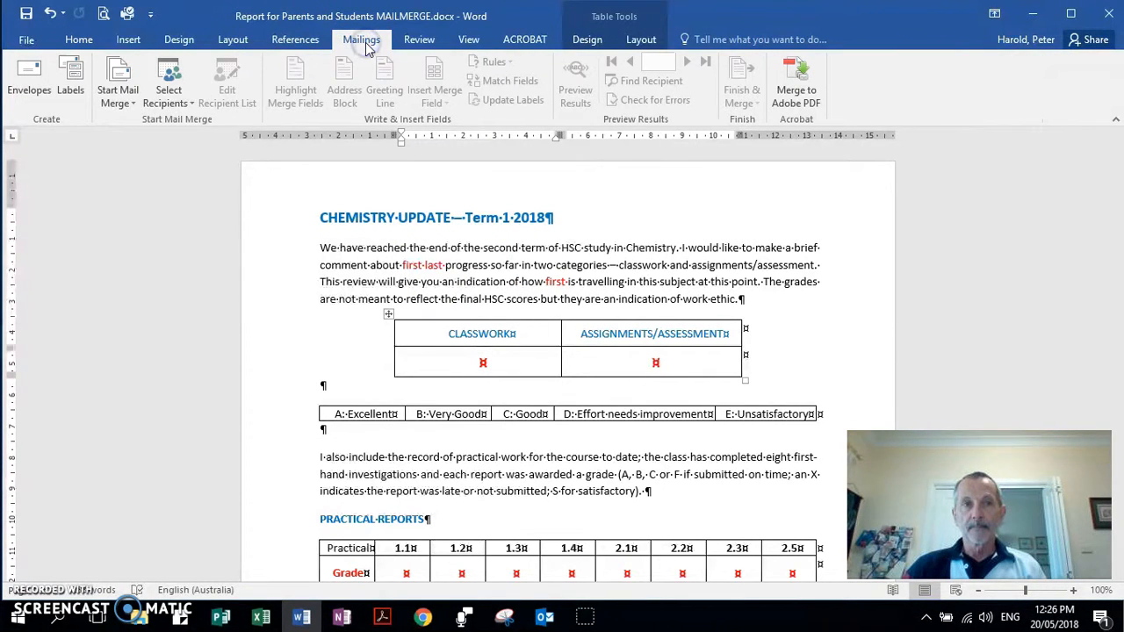
pyautogui.click(119, 93)
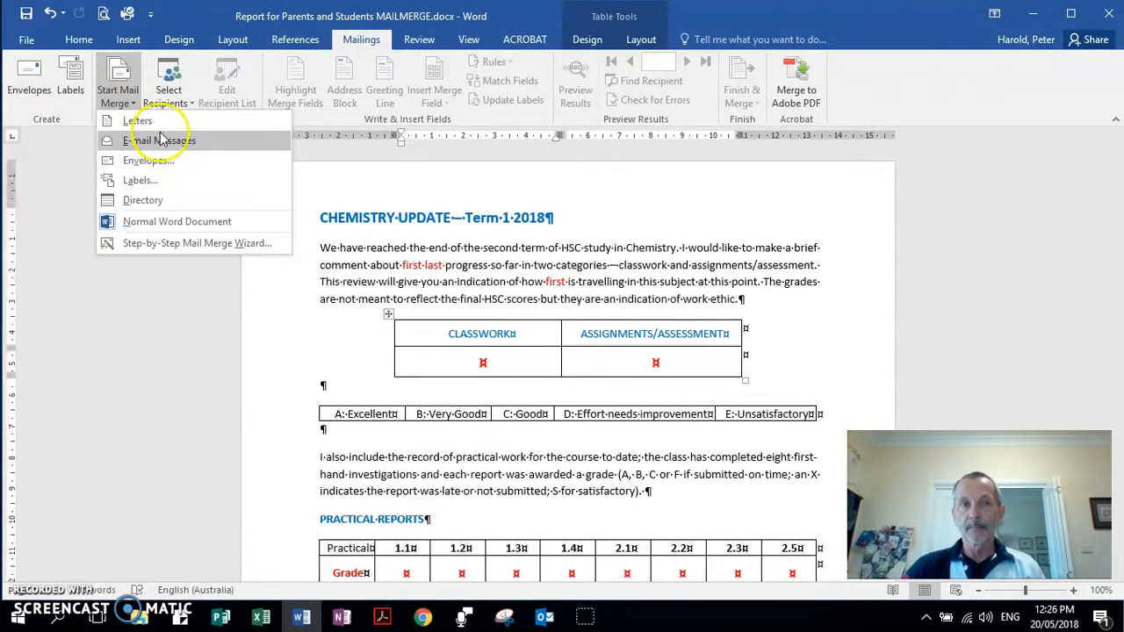
pyautogui.click(160, 147)
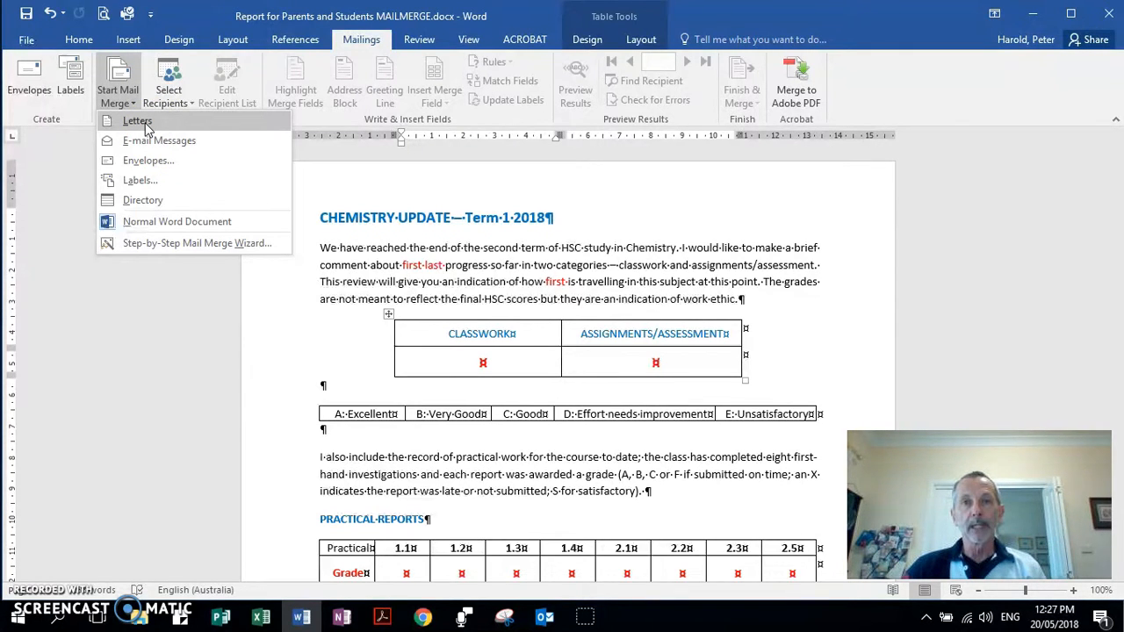
pyautogui.click(141, 123)
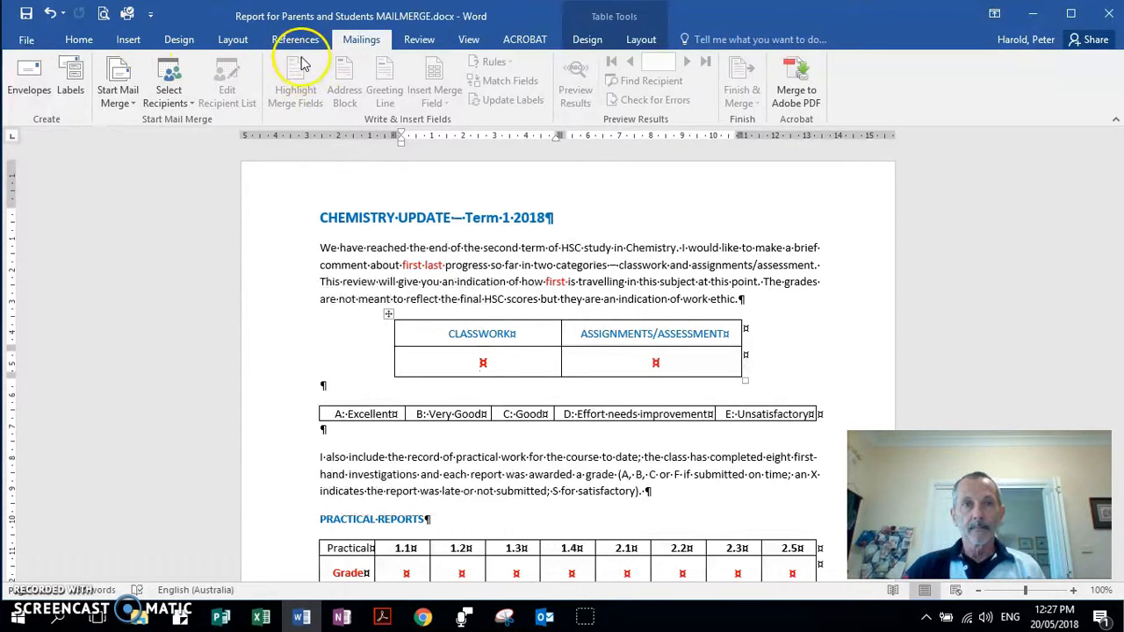
# Put the insertion point in the empty CLASSWORK cell of the table.
pyautogui.click(420, 41)
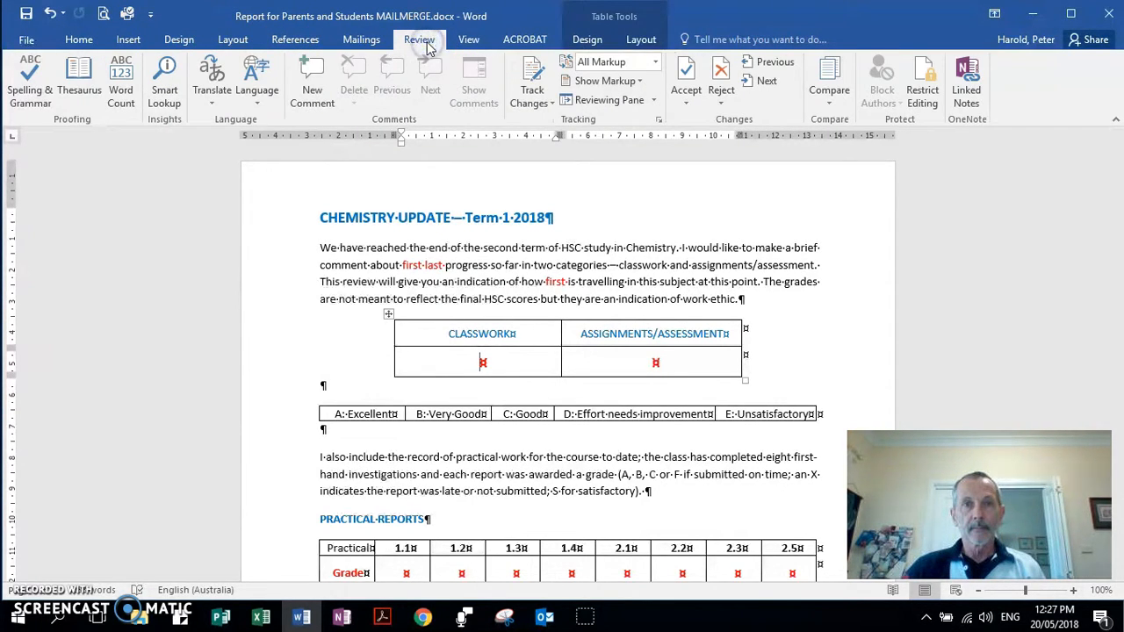
pyautogui.click(128, 41)
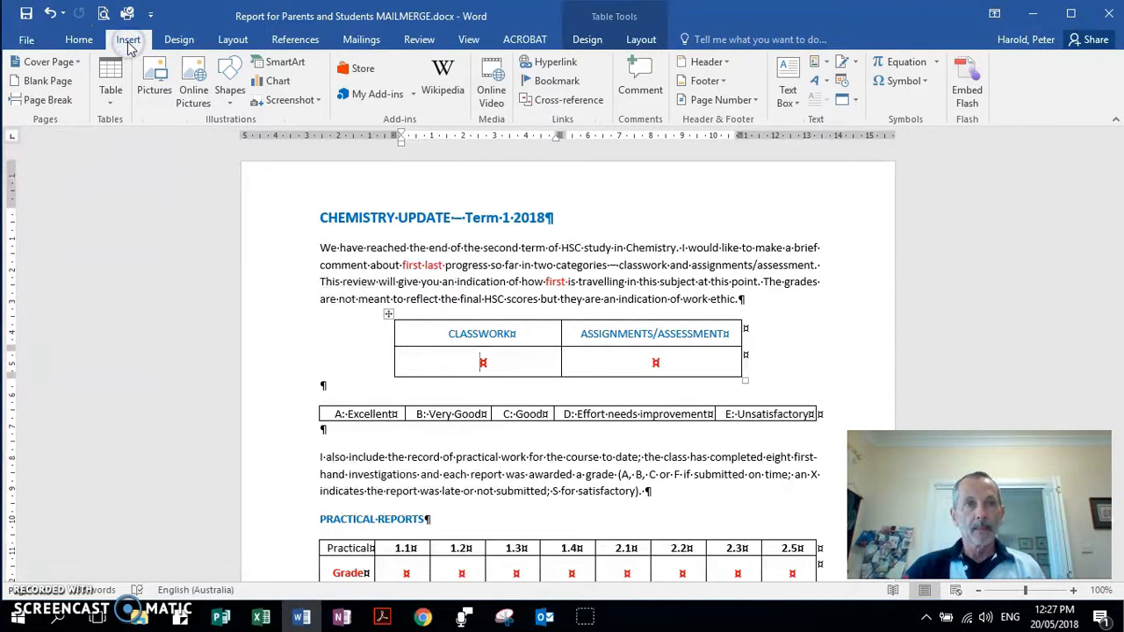
pyautogui.click(39, 592)
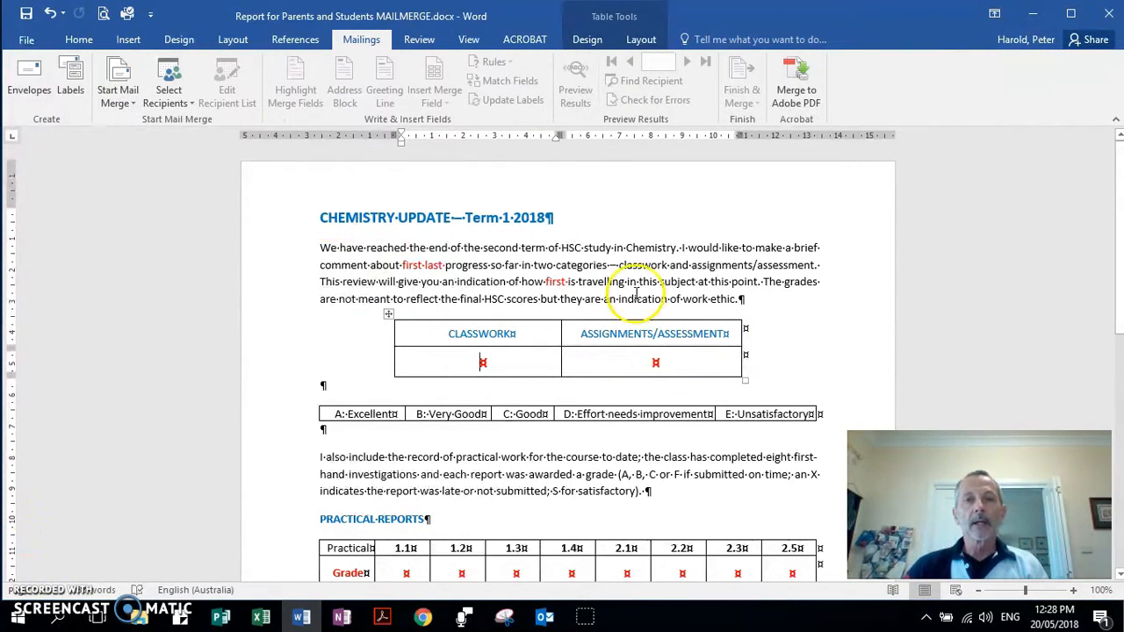
pyautogui.click(497, 370)
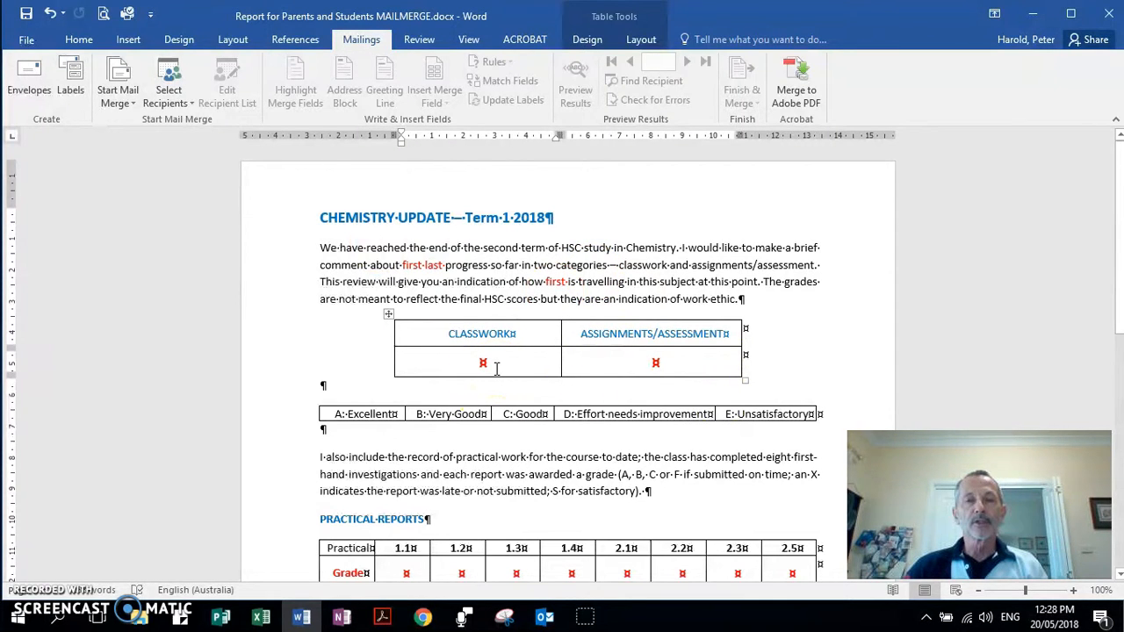
# Start selecting an existing recipient list and browse to the C: drive.
pyautogui.click(175, 94)
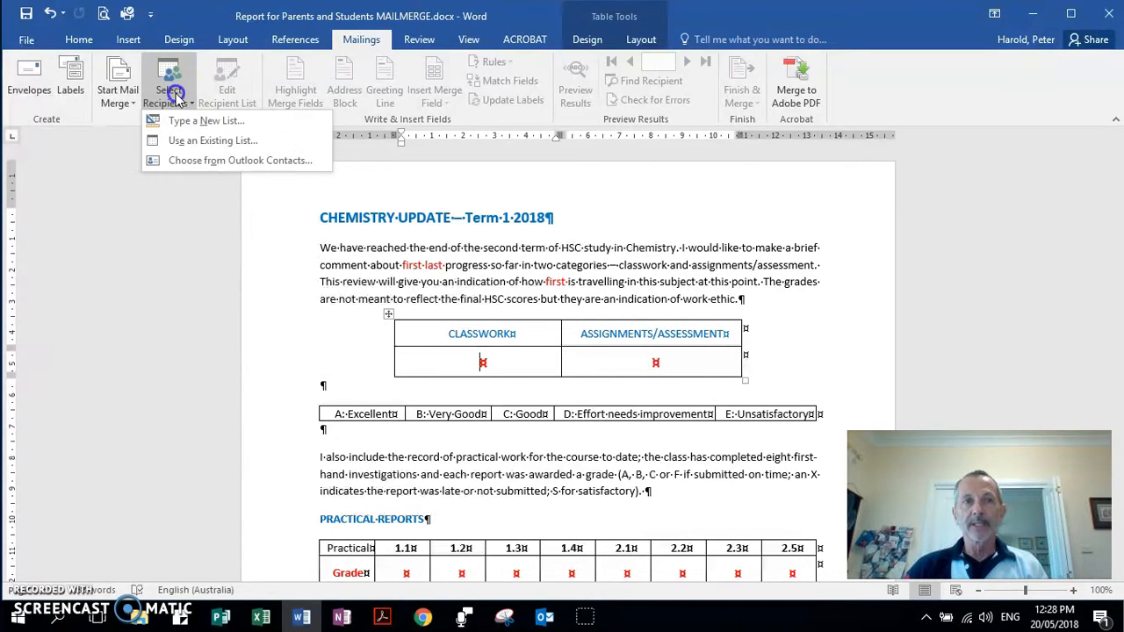
pyautogui.click(195, 148)
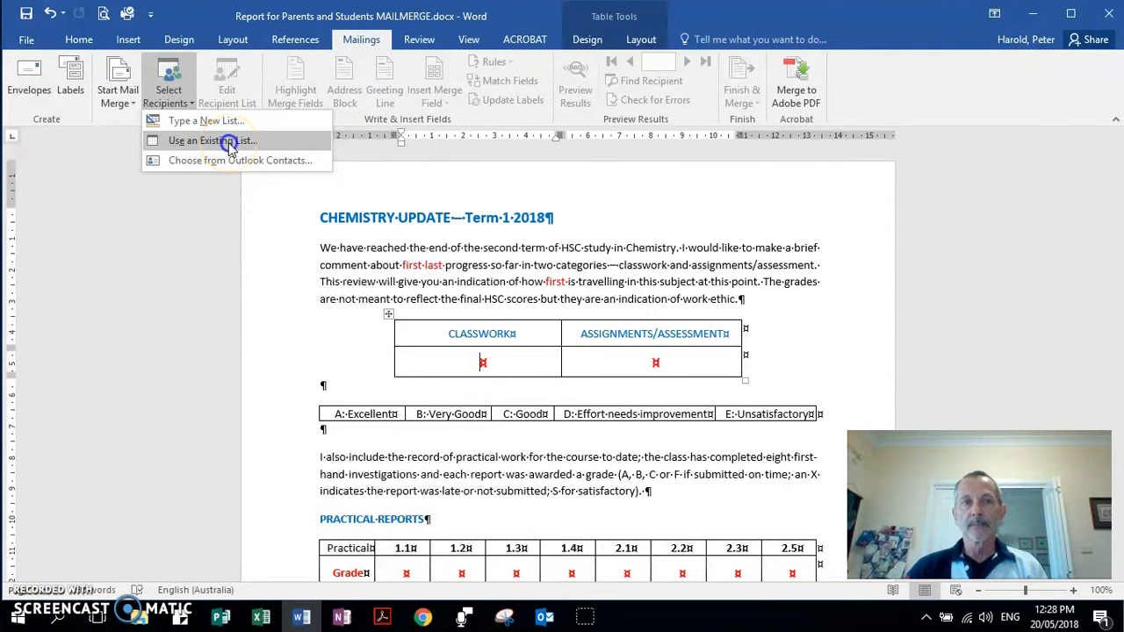
pyautogui.click(231, 150)
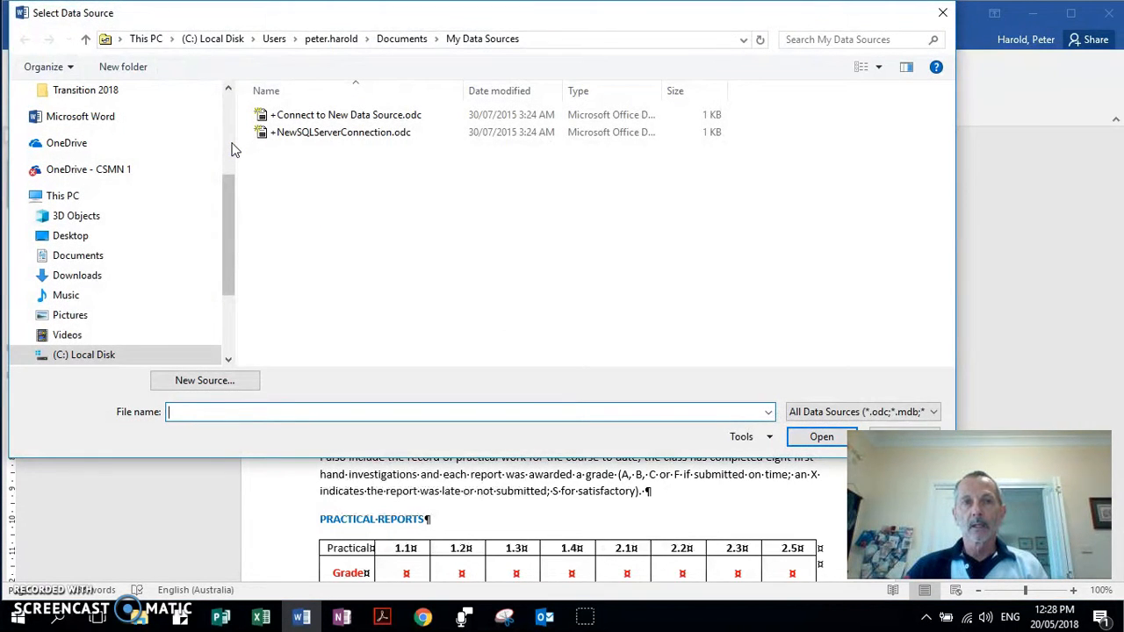
pyautogui.click(338, 211)
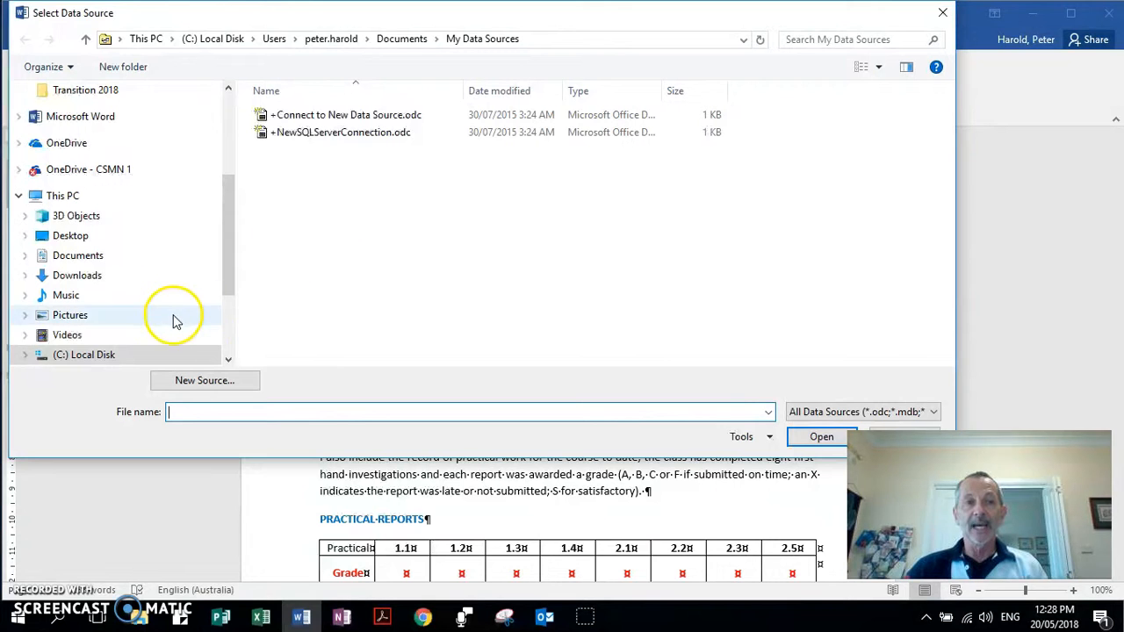
pyautogui.scroll(-2, 171, 296)
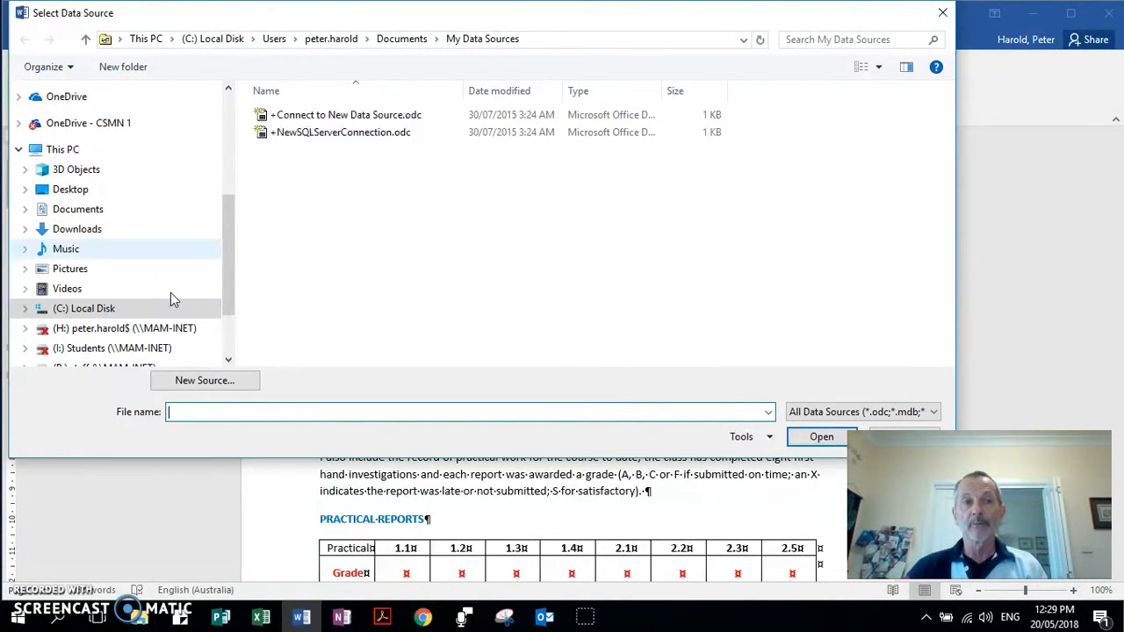
pyautogui.click(92, 308)
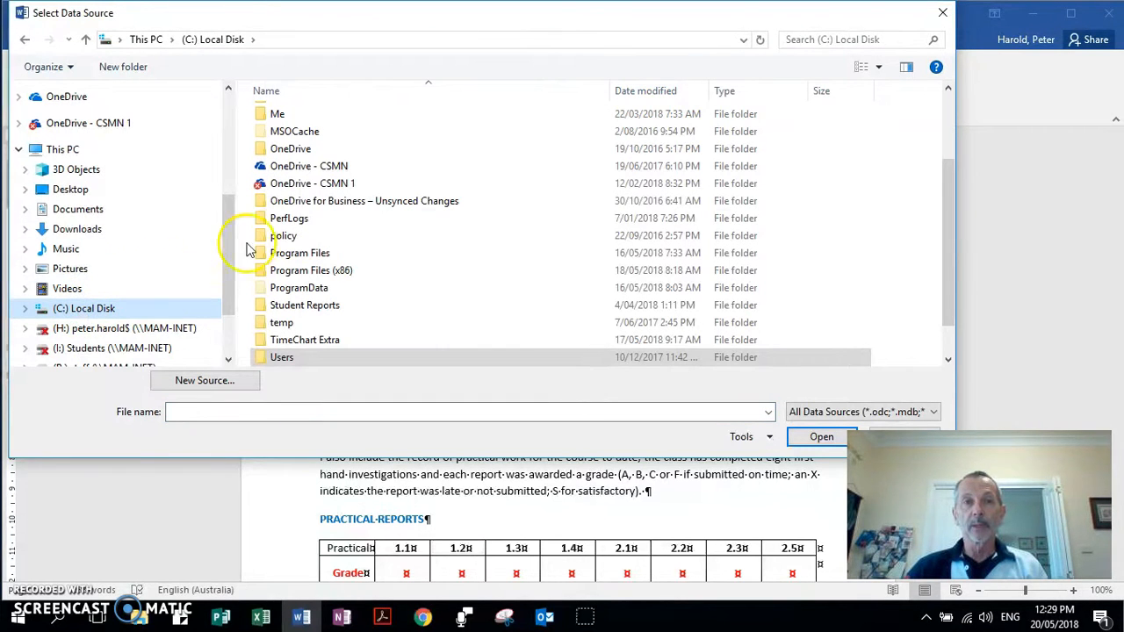
pyautogui.click(346, 202)
pyautogui.scroll(2, 346, 206)
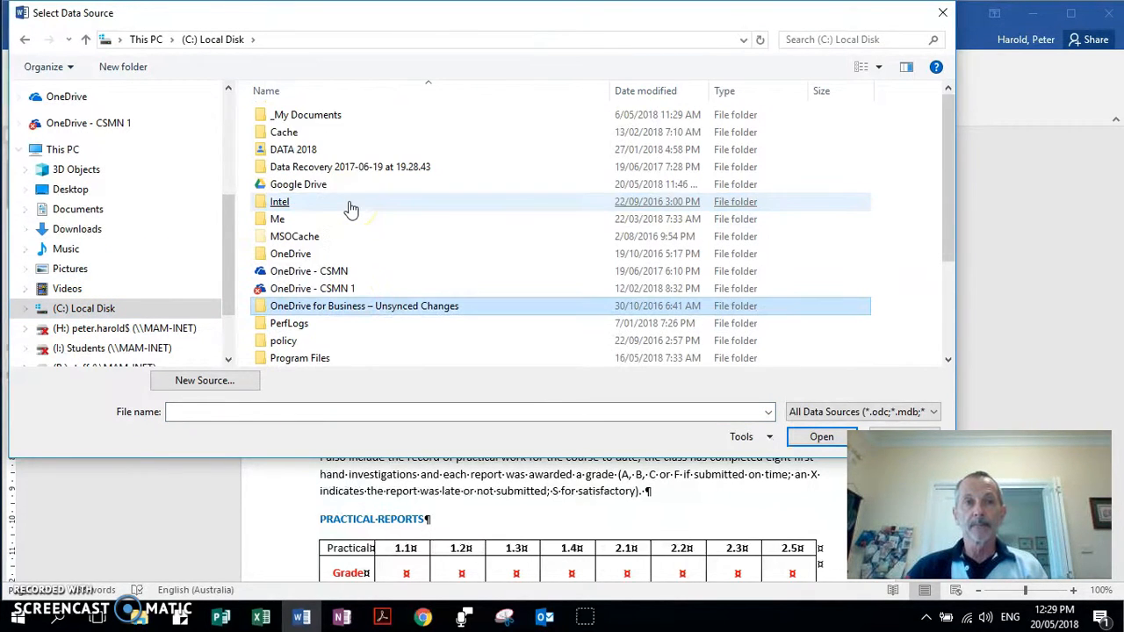
# Open MAILMERGE for Parents.xls from Parent Communication - Letters Sent and accept Worksheet$ with headers.
pyautogui.doubleClick(303, 115)
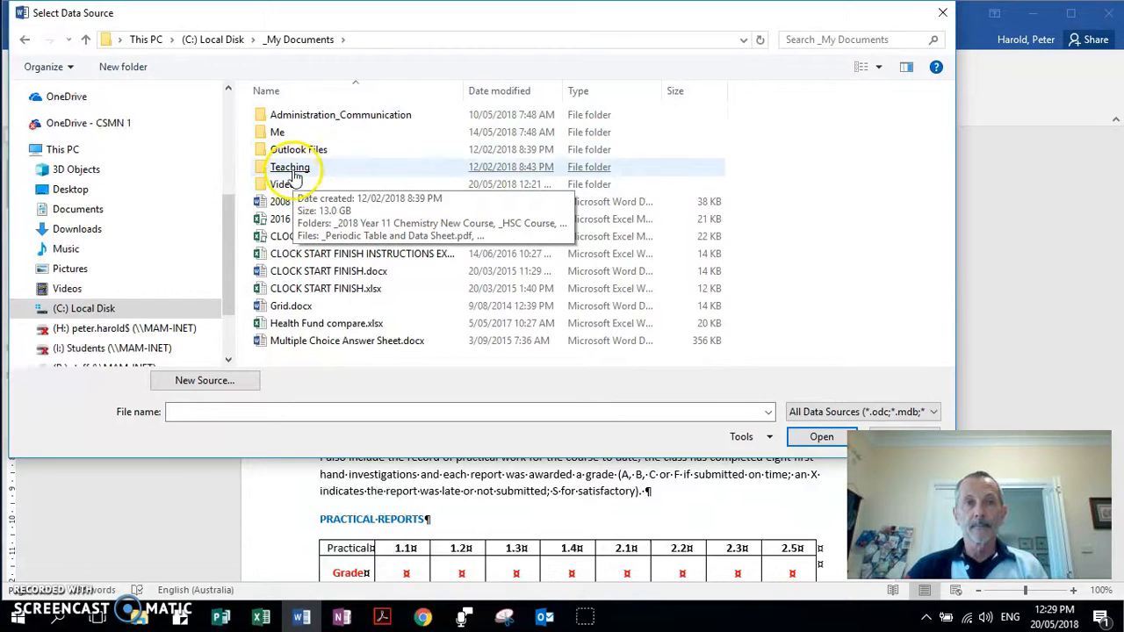
pyautogui.doubleClick(327, 114)
pyautogui.scroll(-2, 373, 283)
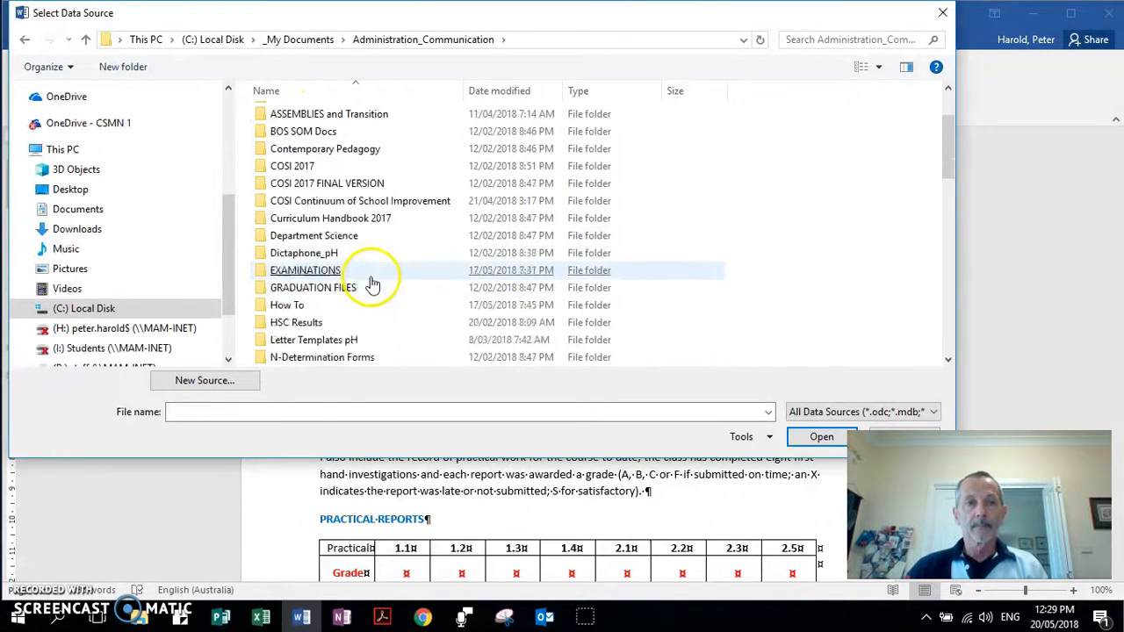
pyautogui.scroll(-2, 372, 283)
pyautogui.click(369, 287)
pyautogui.scroll(-2, 369, 287)
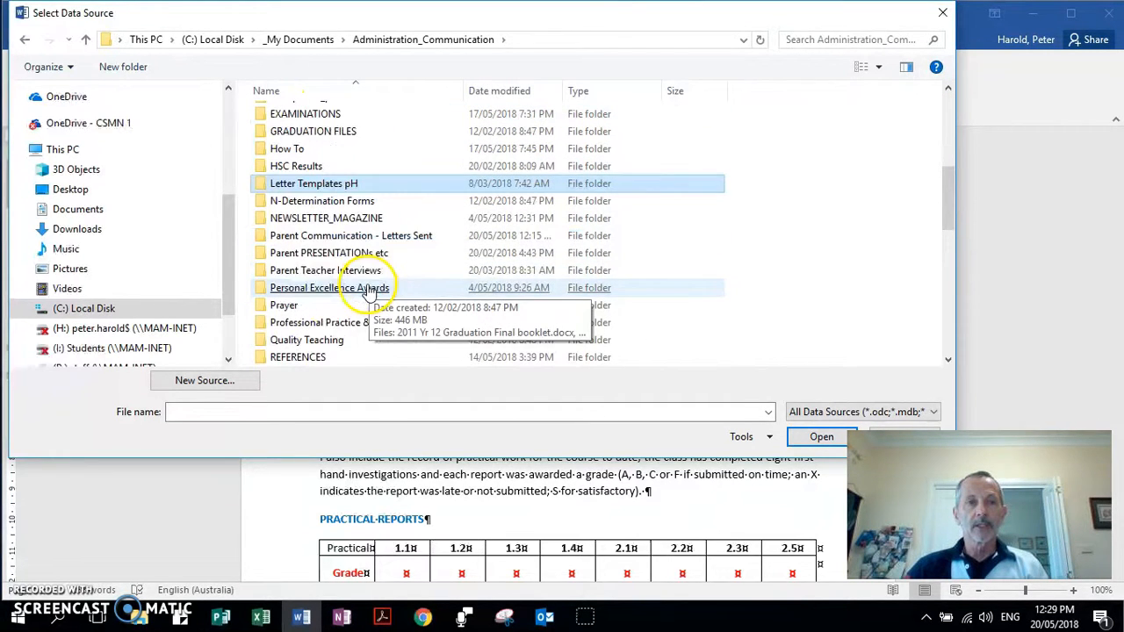
pyautogui.click(317, 254)
pyautogui.doubleClick(327, 237)
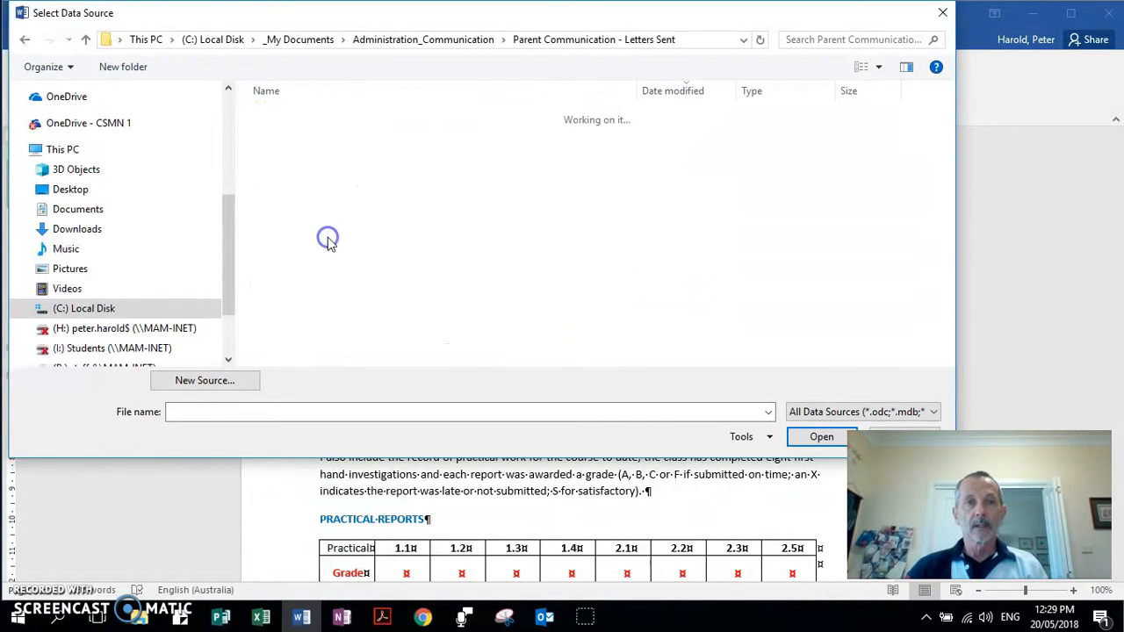
pyautogui.click(329, 238)
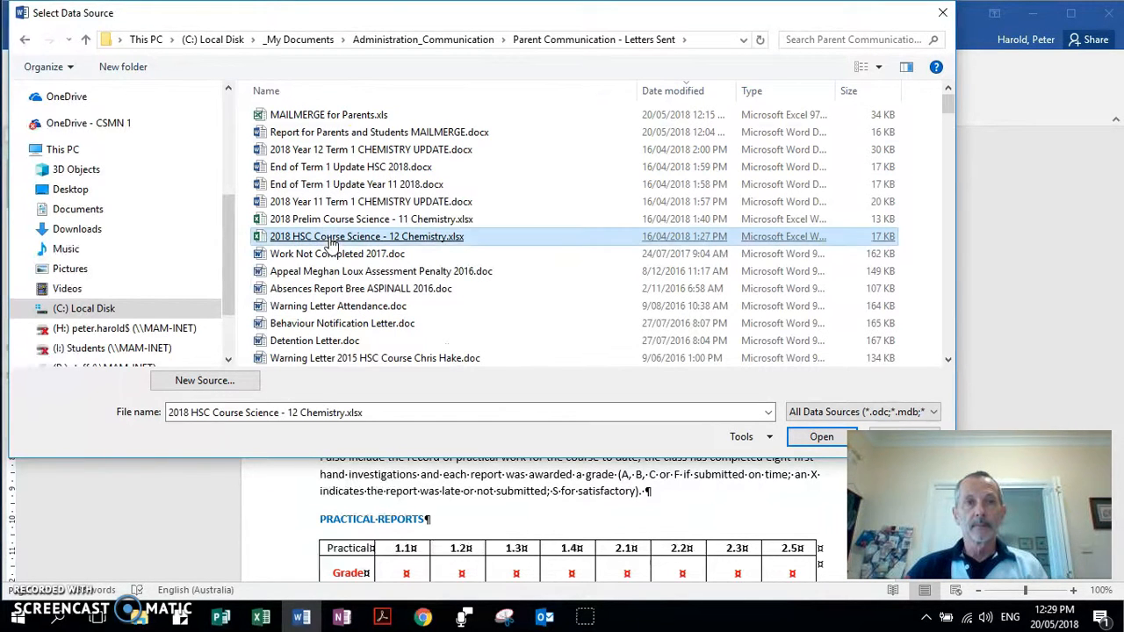
pyautogui.click(299, 117)
pyautogui.doubleClick(342, 120)
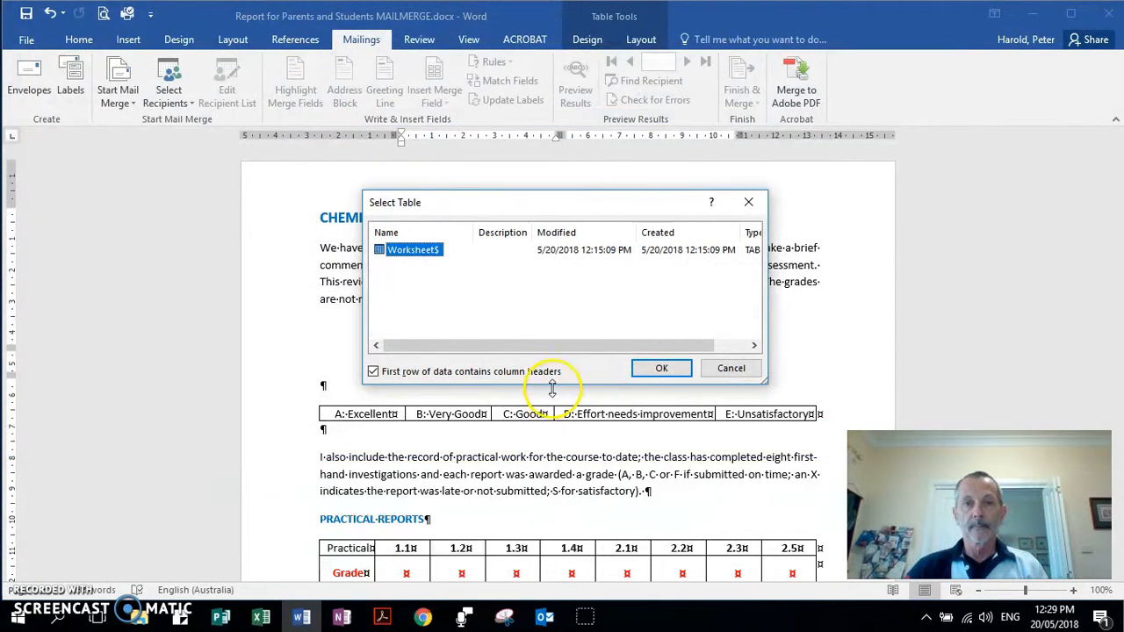
pyautogui.click(661, 369)
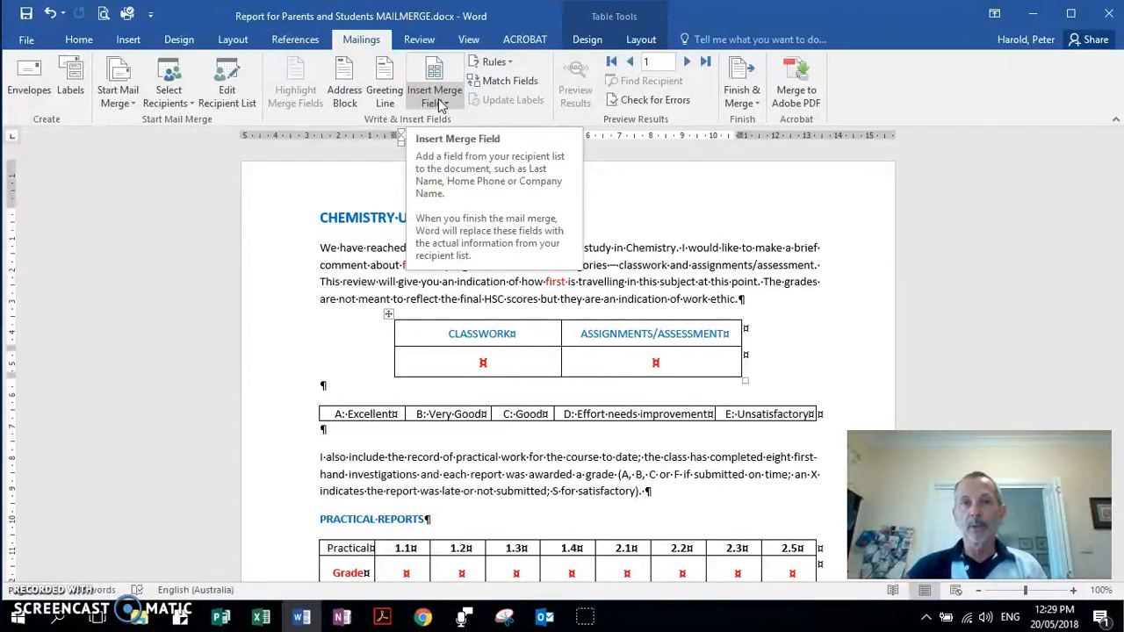
# Insert the «First_Name» merge field before the word 'first' in the opening paragraph.
pyautogui.click(356, 336)
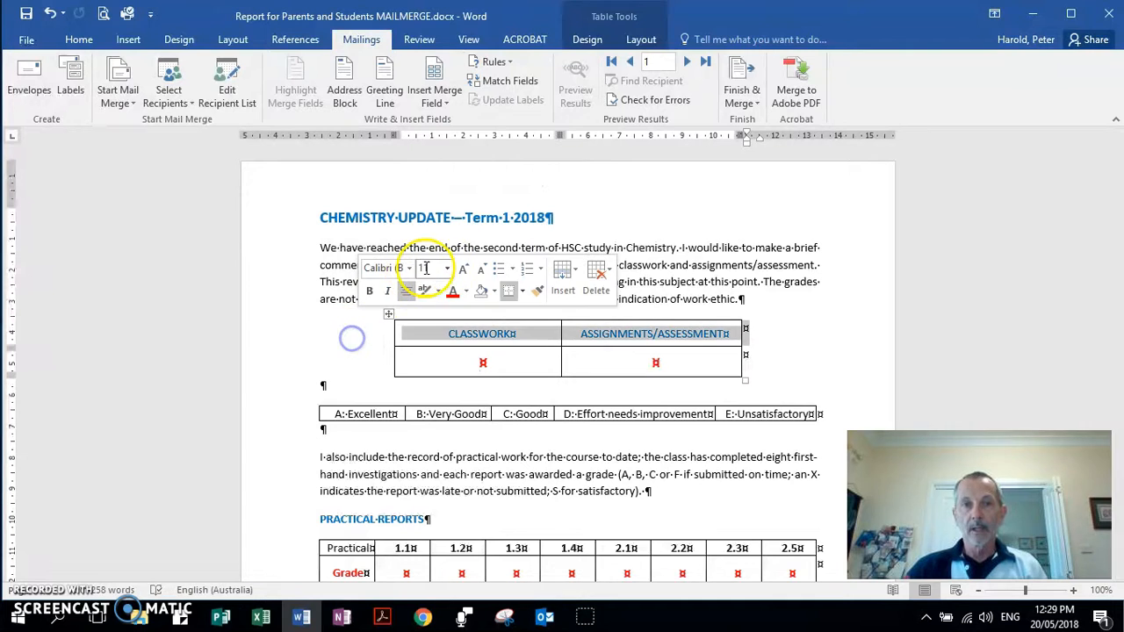
pyautogui.click(650, 265)
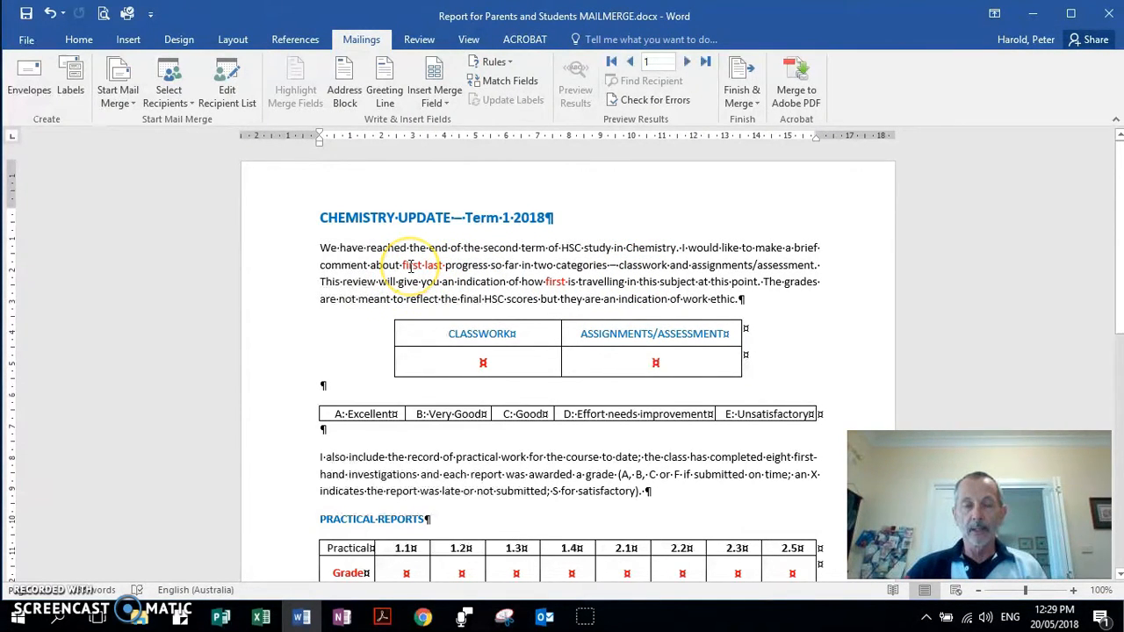
pyautogui.doubleClick(410, 265)
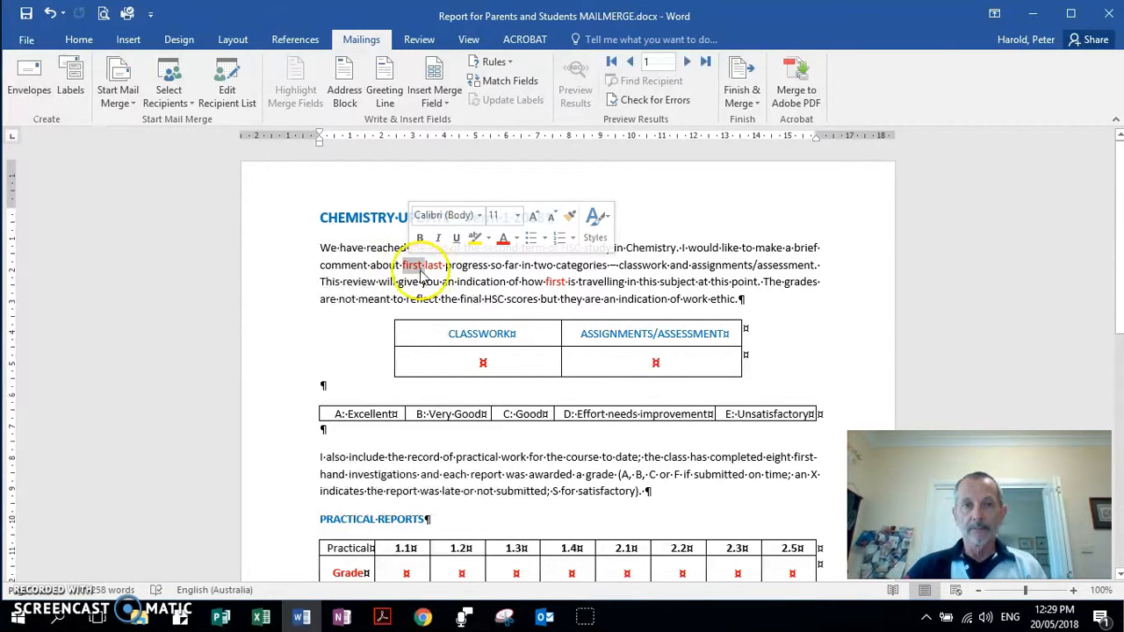
pyautogui.click(415, 266)
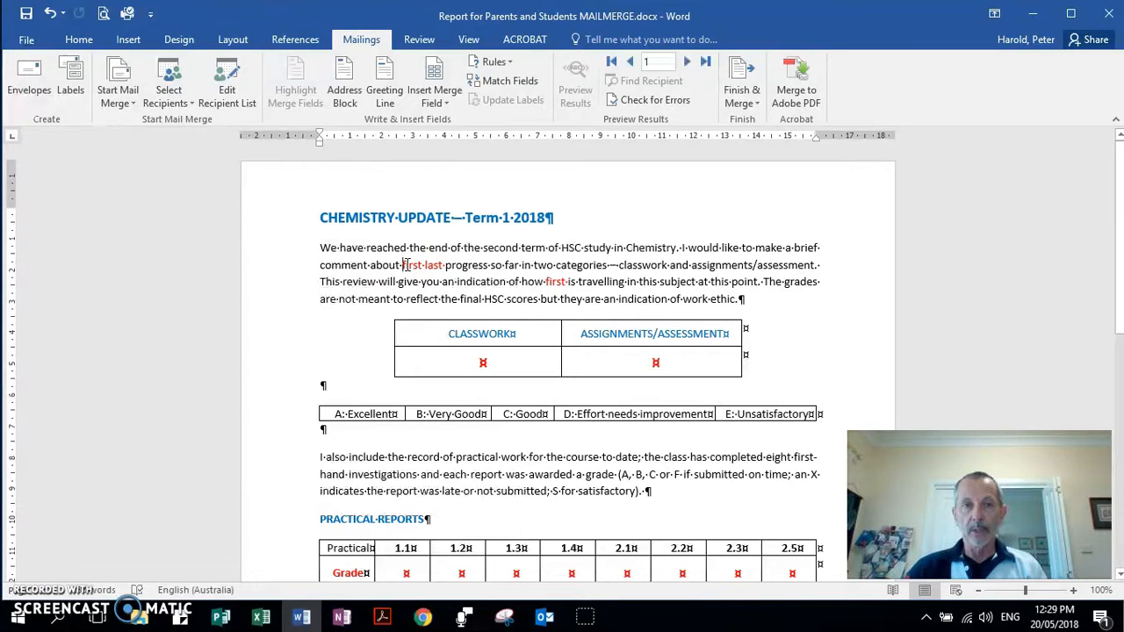
pyautogui.click(433, 100)
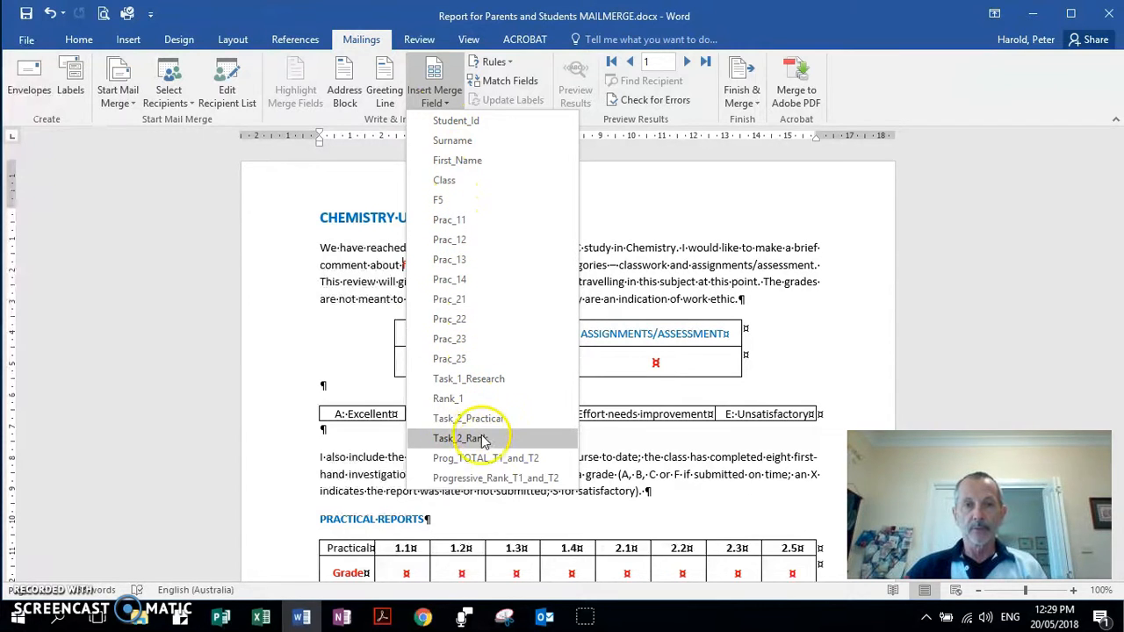
pyautogui.click(456, 161)
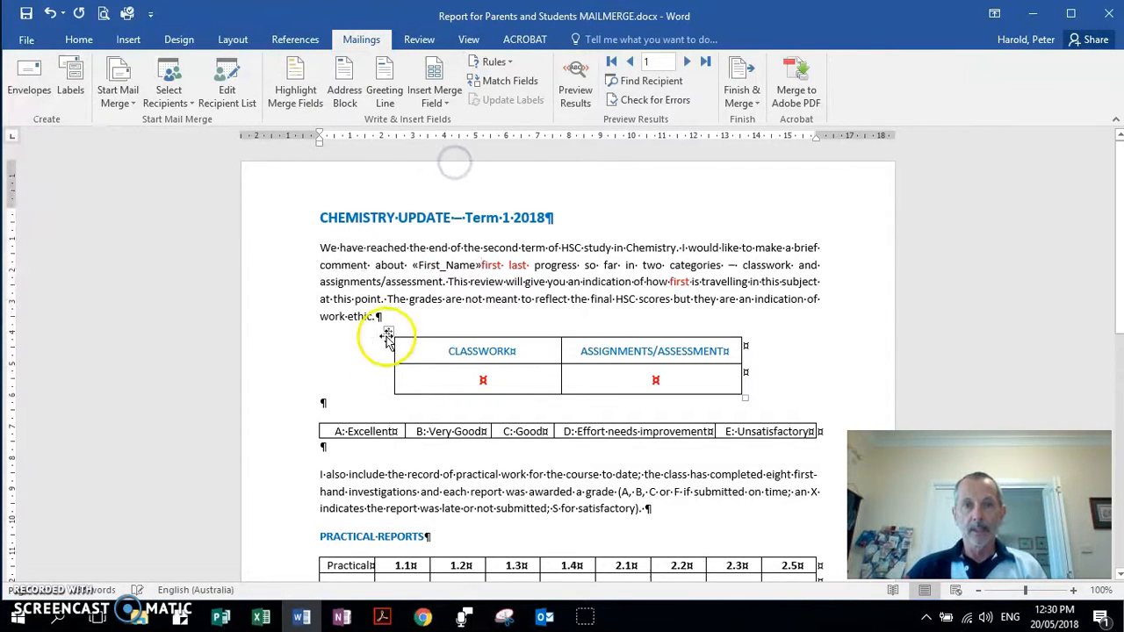
pyautogui.click(511, 265)
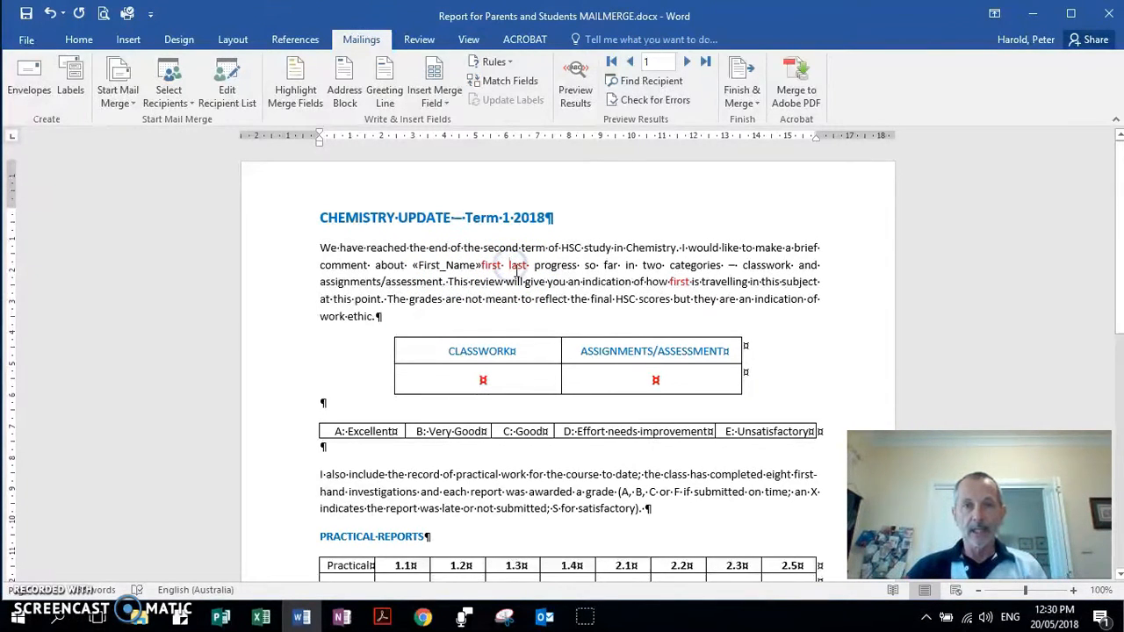
# Insert «Surname» before 'last', then delete the leftover words 'last' and 'first'.
pyautogui.click(430, 98)
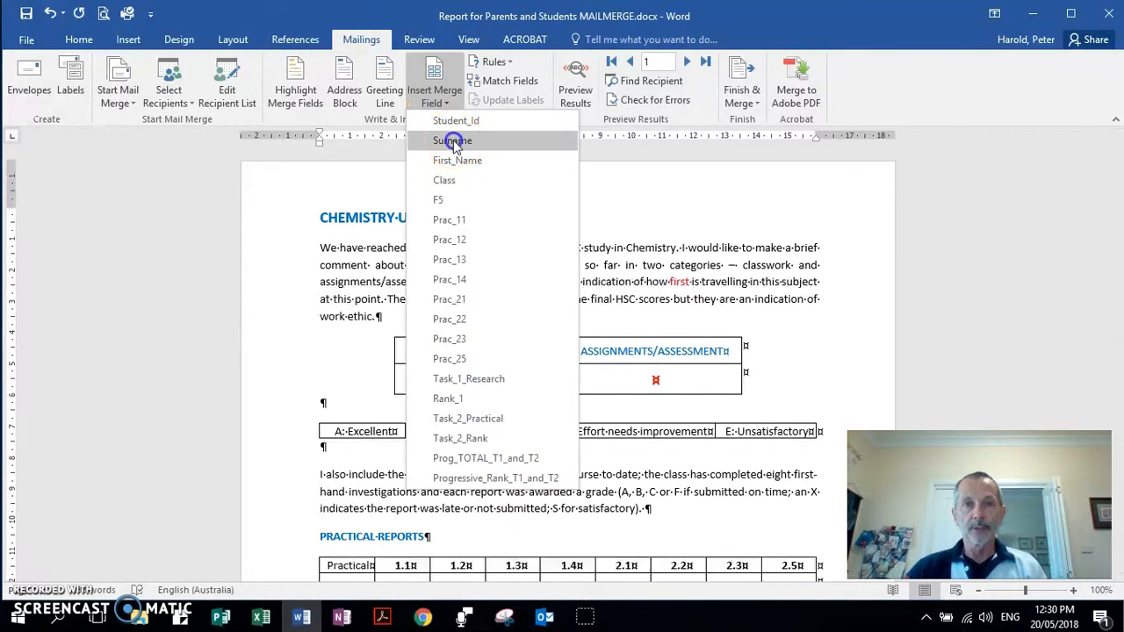
pyautogui.click(454, 142)
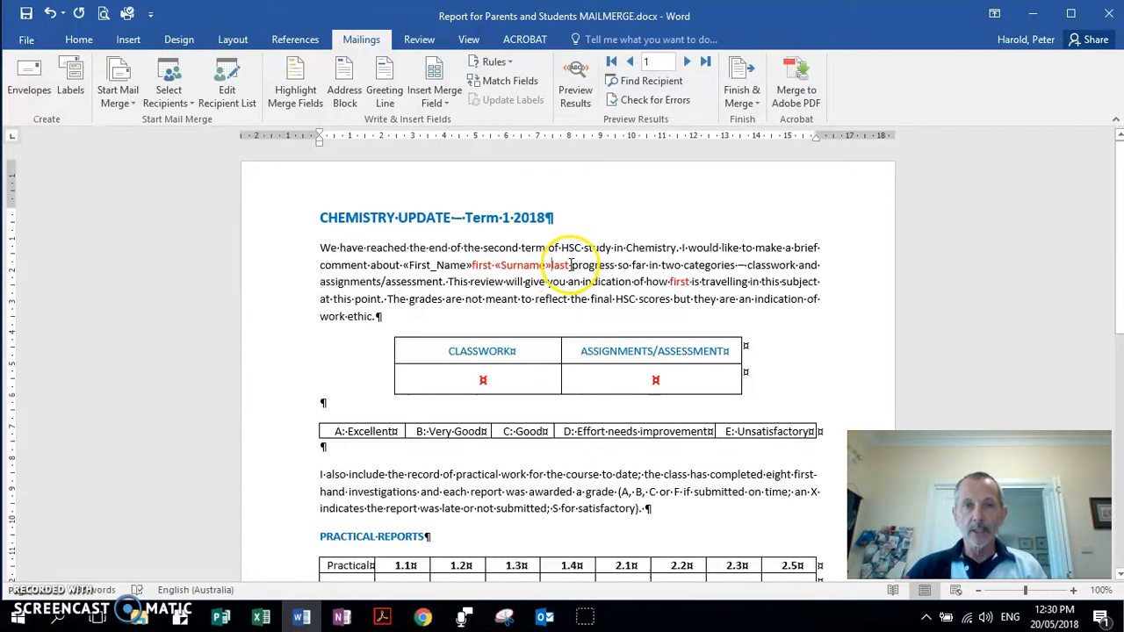
pyautogui.click(570, 264)
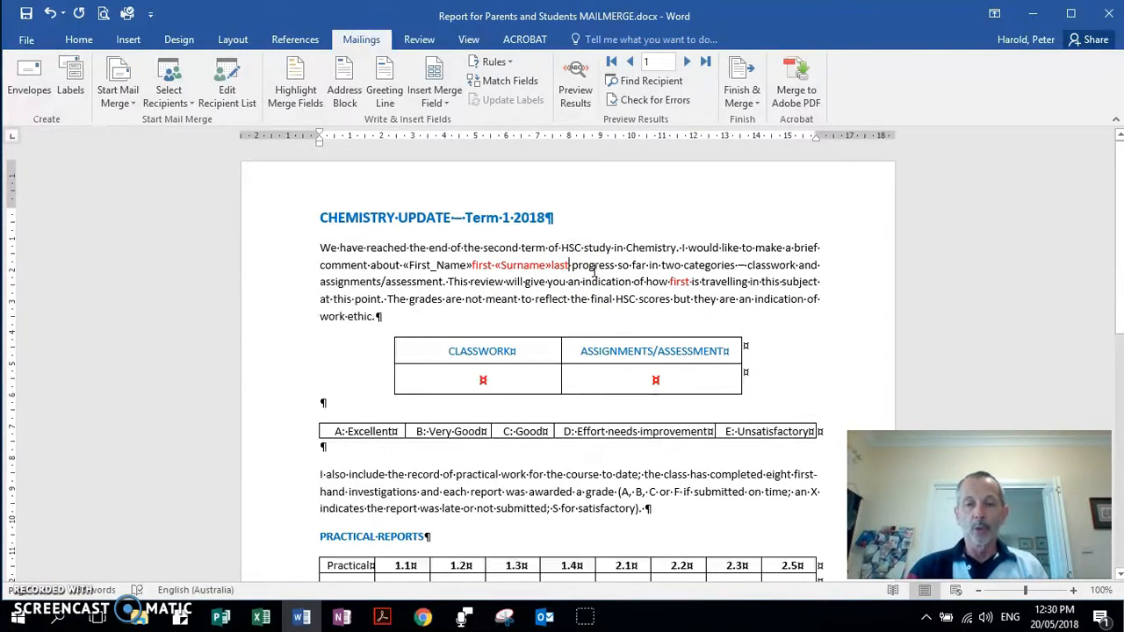
pyautogui.press('BackSpace')
pyautogui.press('BackSpace')
pyautogui.press('BackSpace')
pyautogui.press('BackSpace')
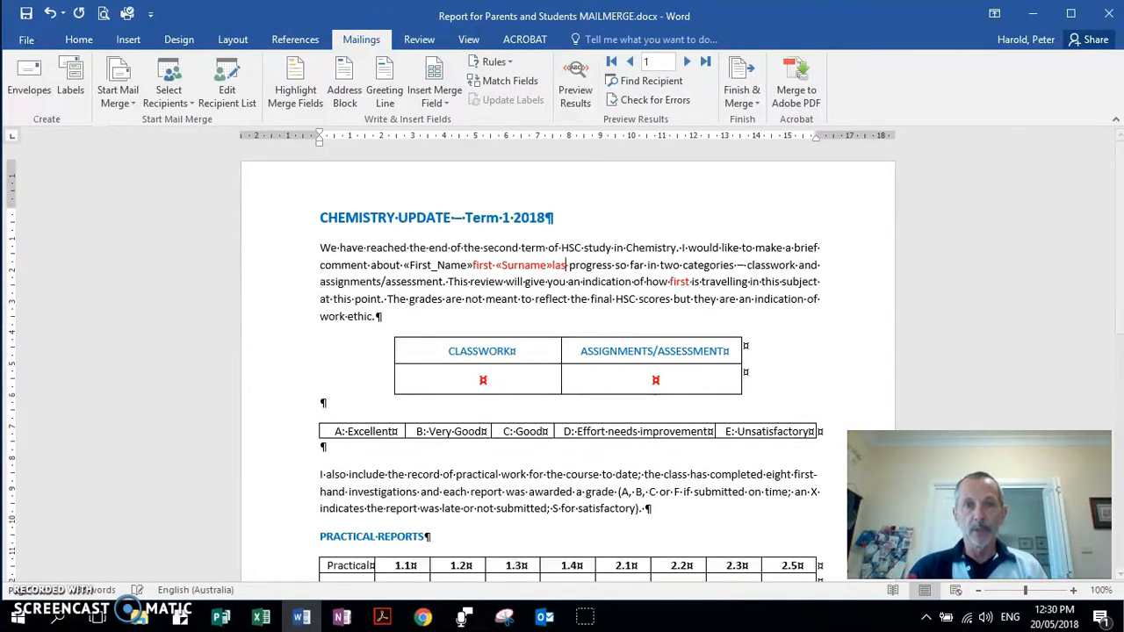
pyautogui.press('BackSpace')
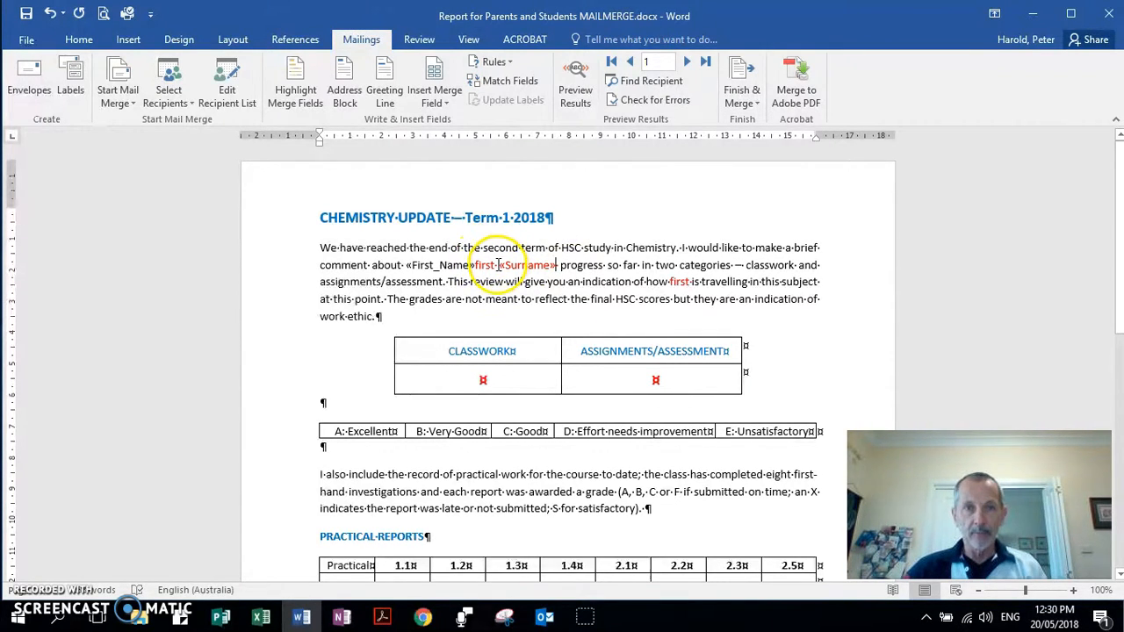
pyautogui.click(499, 267)
pyautogui.press('BackSpace')
pyautogui.press('BackSpace')
pyautogui.press('BackSpace')
pyautogui.press('BackSpace')
pyautogui.press('BackSpace')
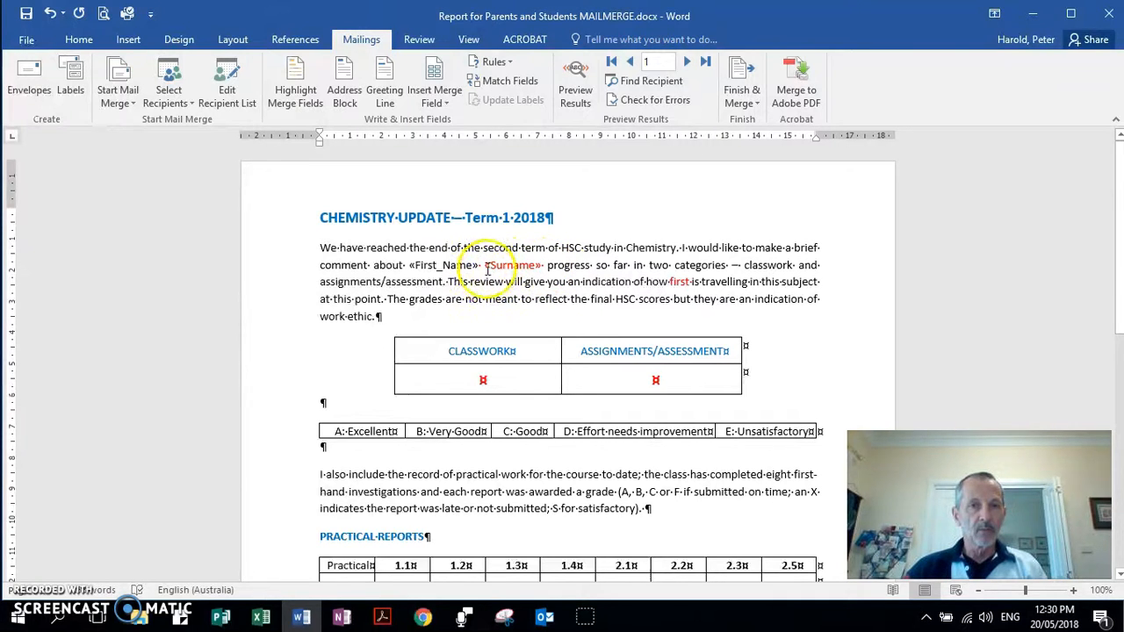
# Change the «Surname» field's font colour from red to Automatic.
pyautogui.moveTo(545, 266); pyautogui.dragTo(482, 272)
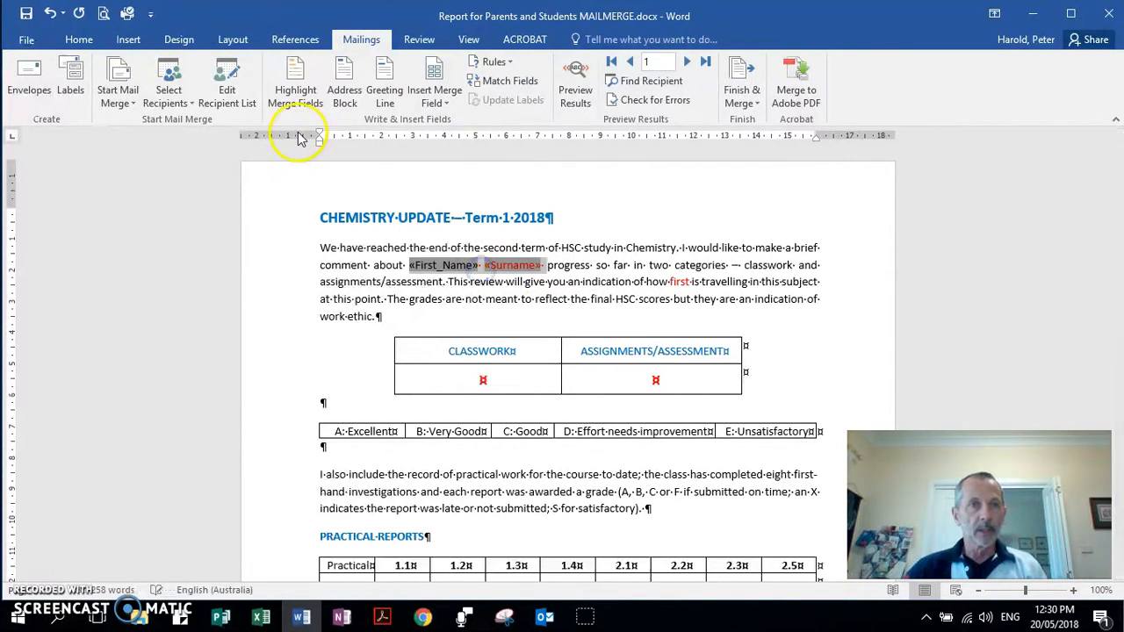
pyautogui.click(78, 39)
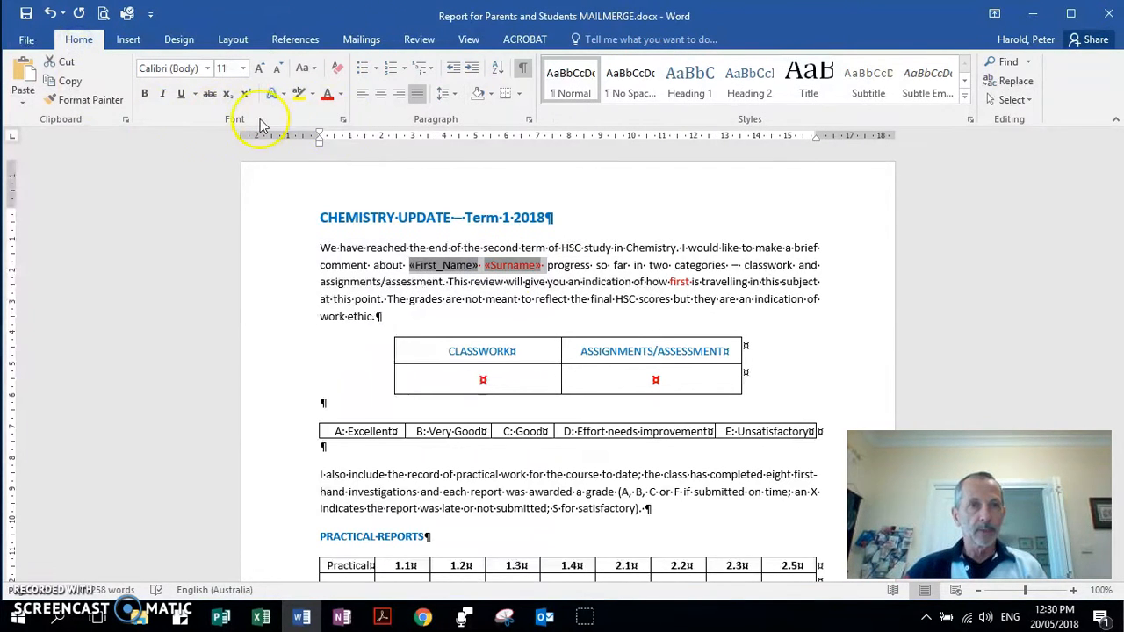
pyautogui.click(342, 96)
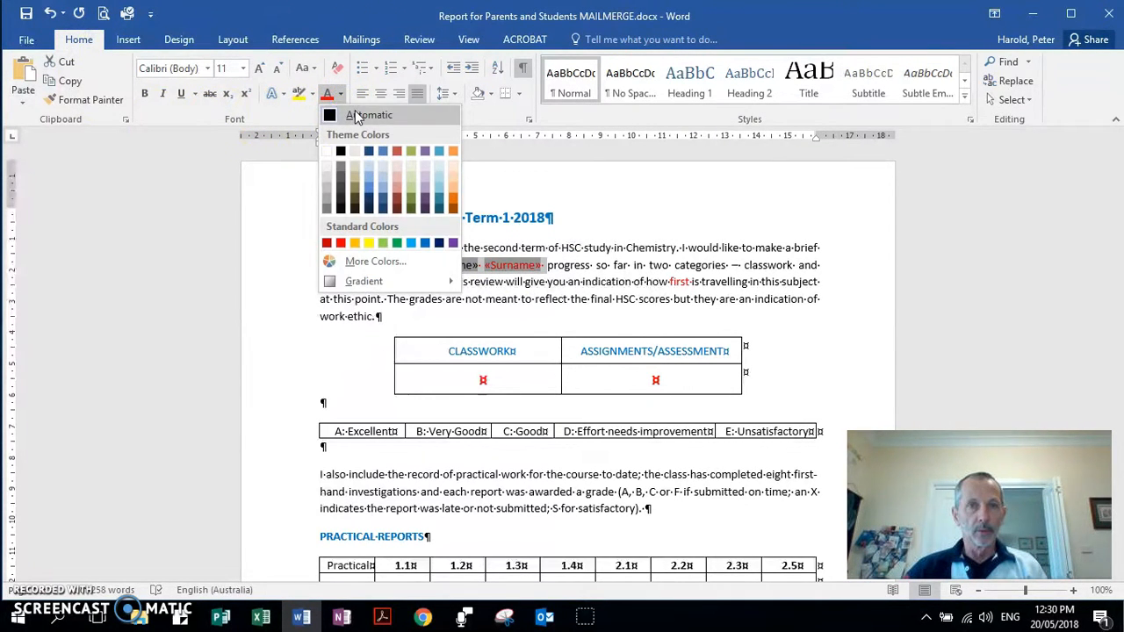
pyautogui.click(357, 117)
pyautogui.click(541, 279)
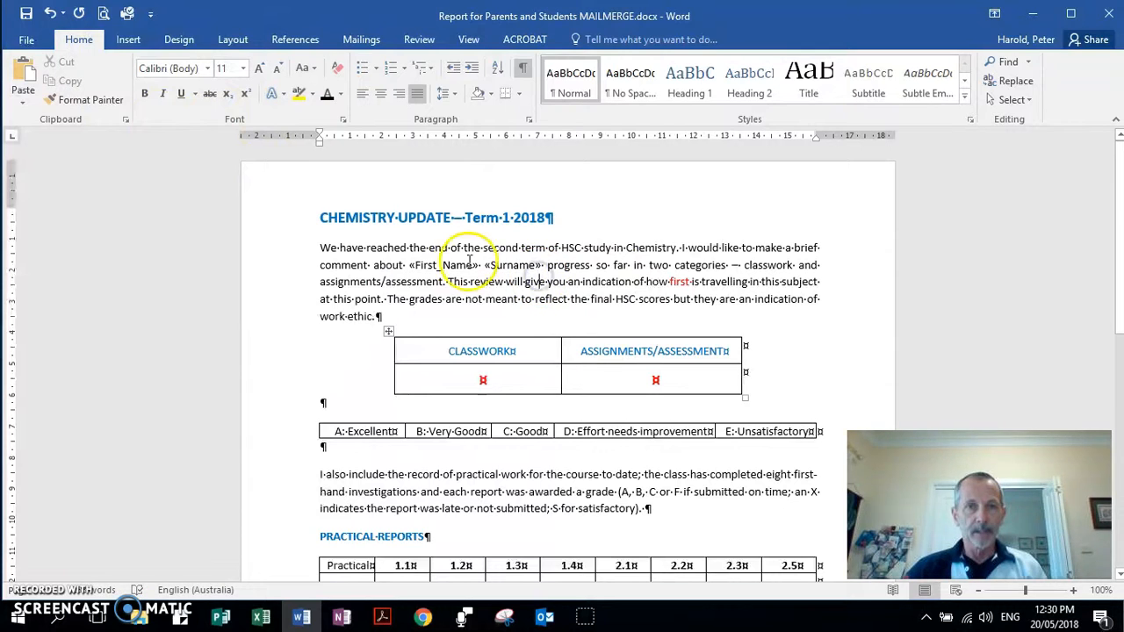
pyautogui.doubleClick(682, 283)
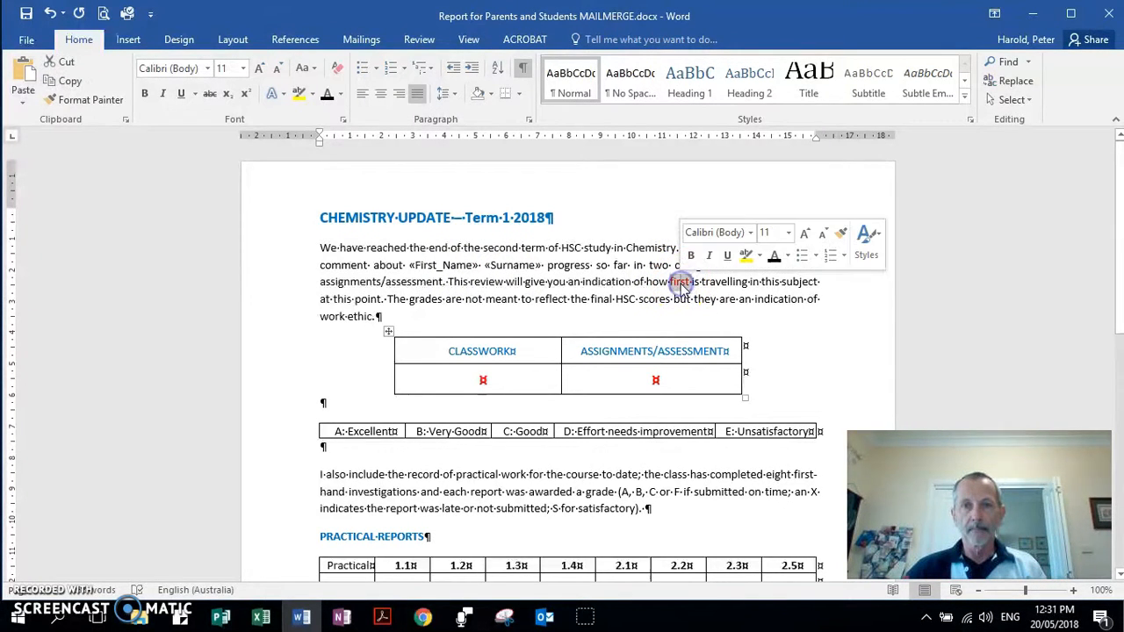
# Replace 'first' in 'how first is travelling' with the «First_Name» merge field.
pyautogui.click(370, 50)
pyautogui.click(442, 98)
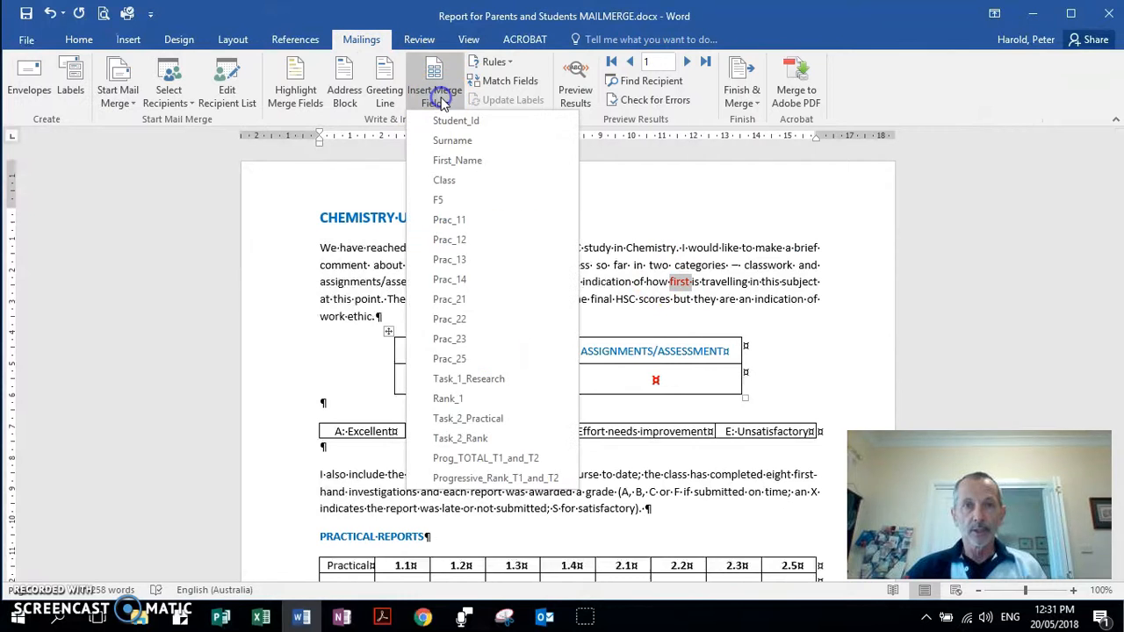
pyautogui.click(458, 162)
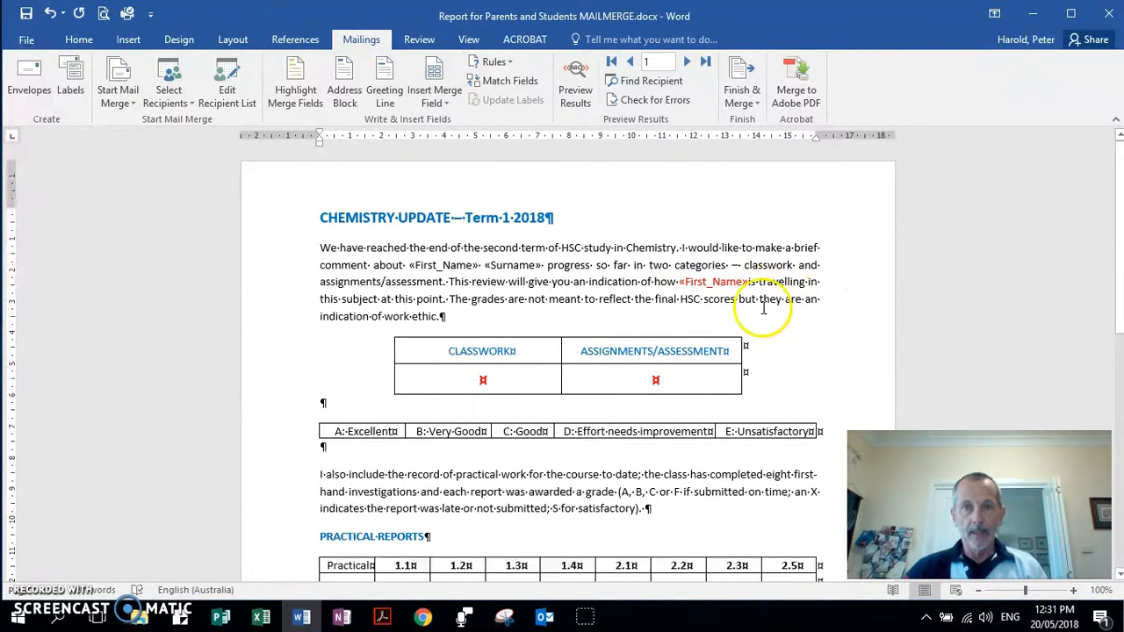
pyautogui.click(749, 282)
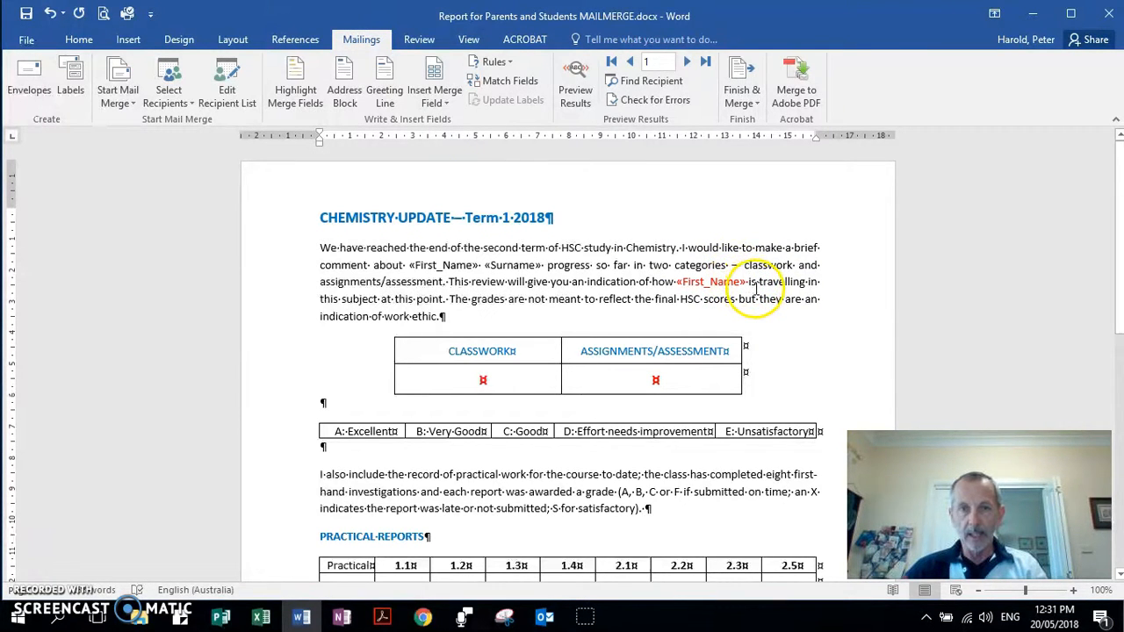
pyautogui.scroll(-1, 741, 332)
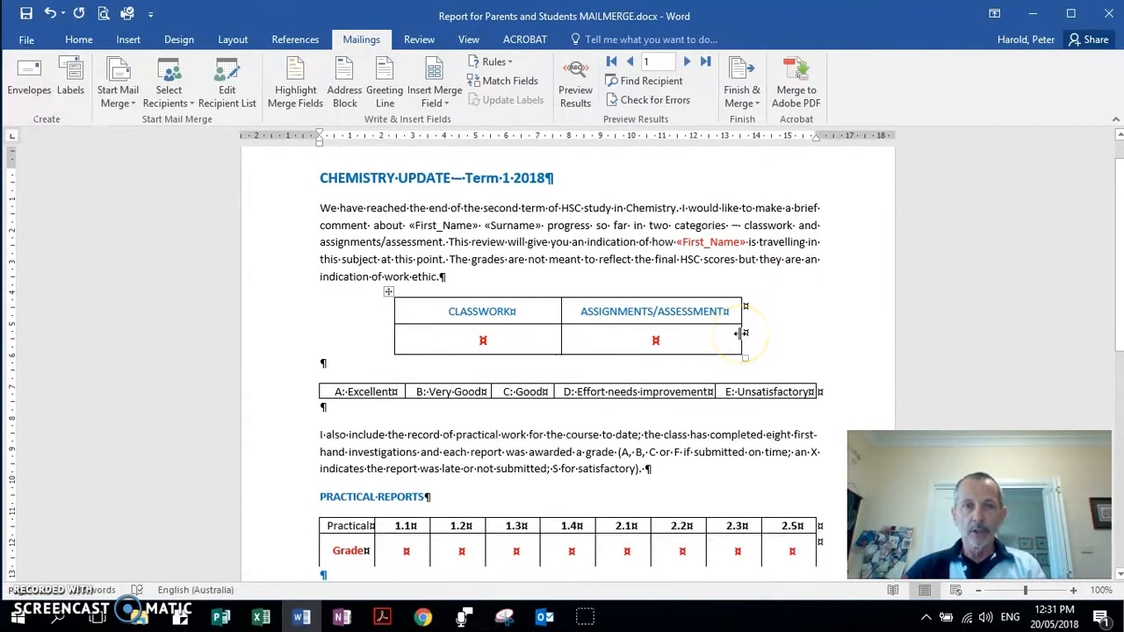
# Scroll down to the PRACTICAL REPORTS table and place the cursor in its first Grade cell.
pyautogui.click(483, 342)
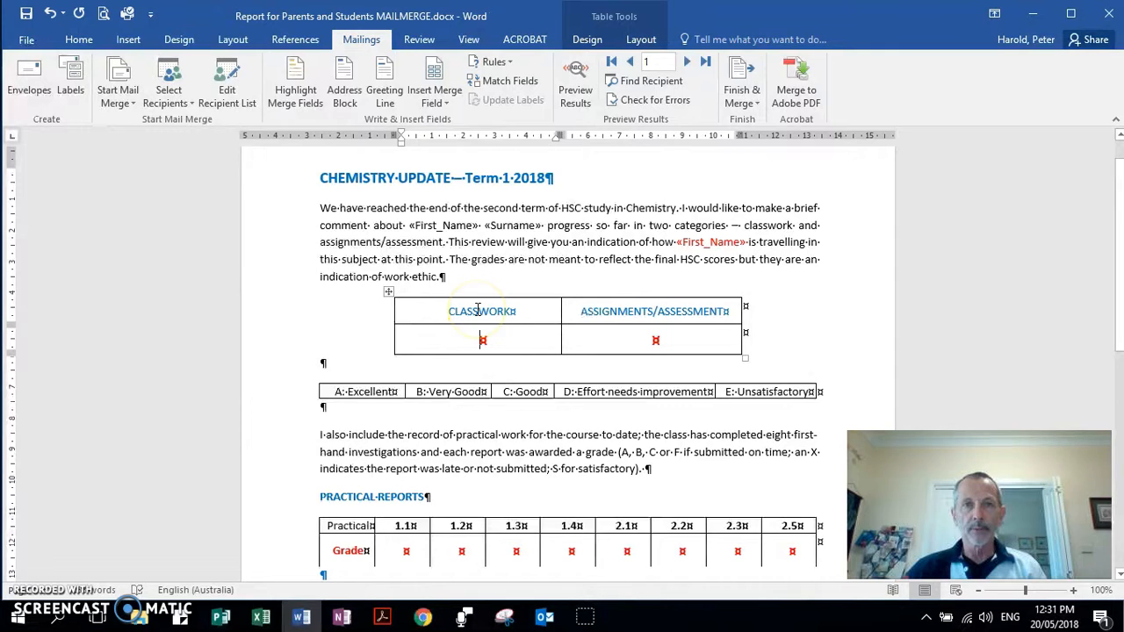
pyautogui.click(434, 94)
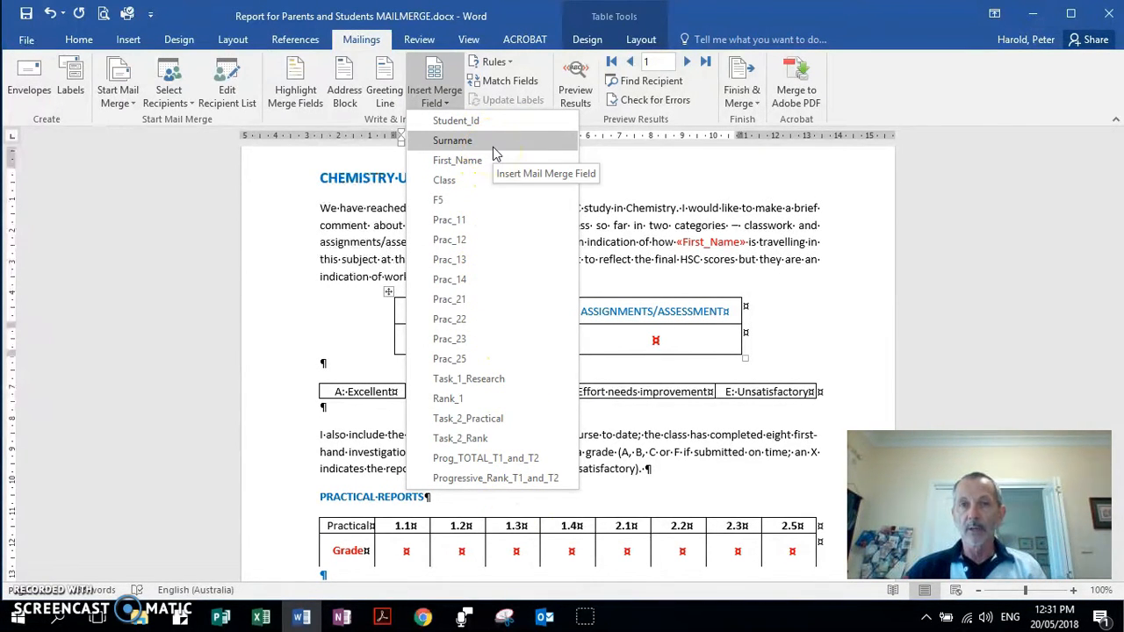
pyautogui.click(780, 297)
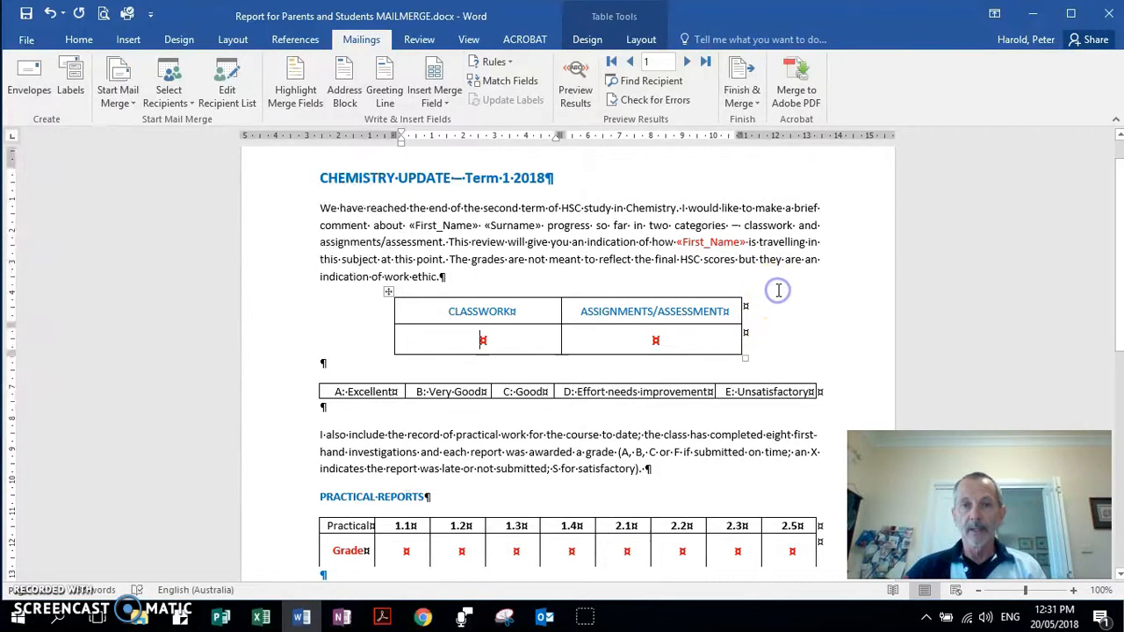
pyautogui.scroll(-4, 408, 413)
pyautogui.scroll(-1, 415, 402)
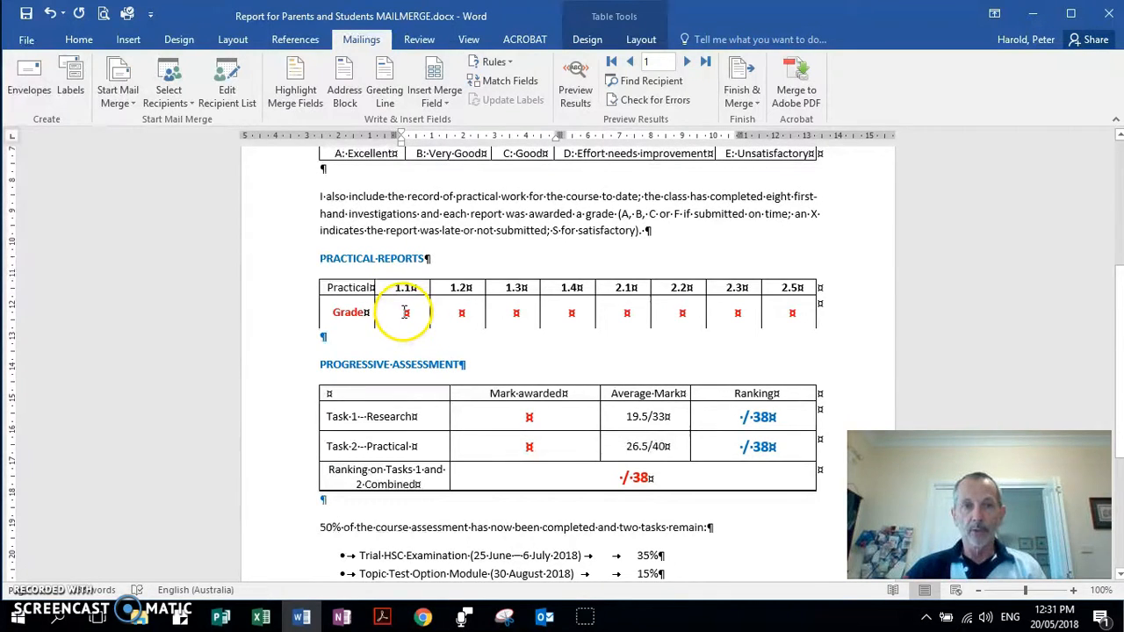
pyautogui.click(403, 313)
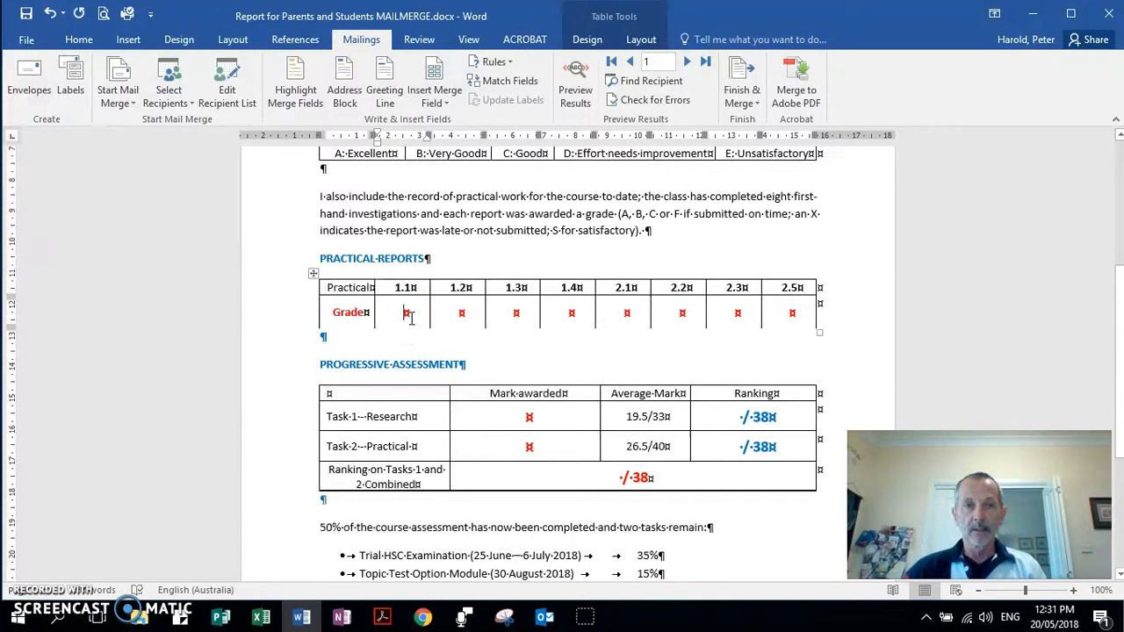
# Insert «Prac_11», «Prac_12», «Prac_13» and «Prac_14» into the 1.1–1.4 Grade cells.
pyautogui.click(440, 95)
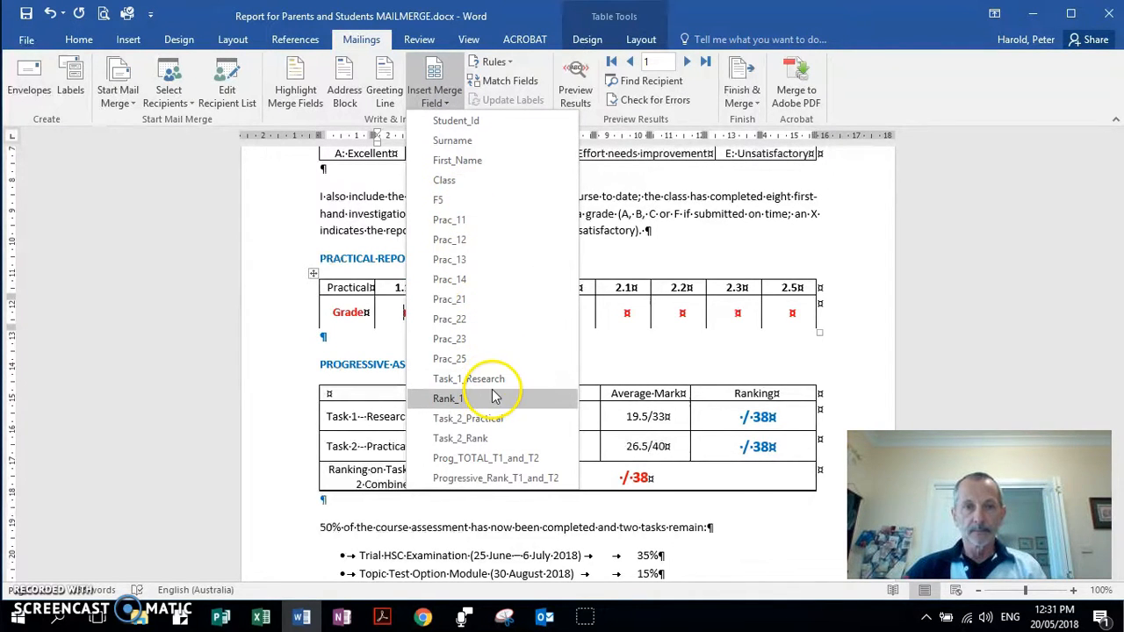
pyautogui.click(450, 222)
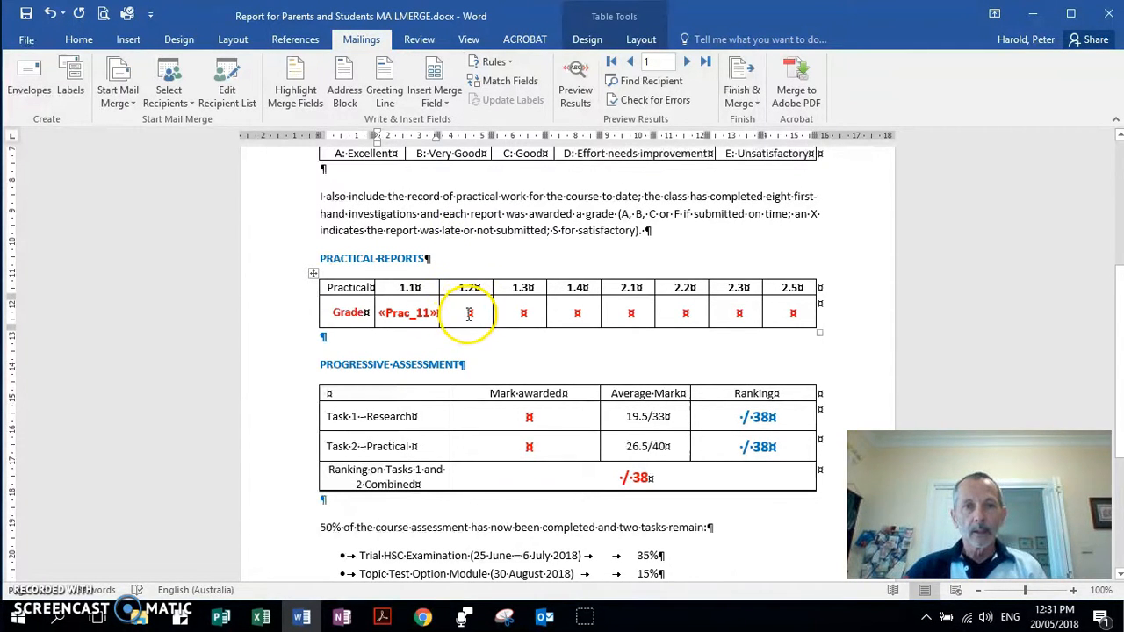
pyautogui.click(435, 81)
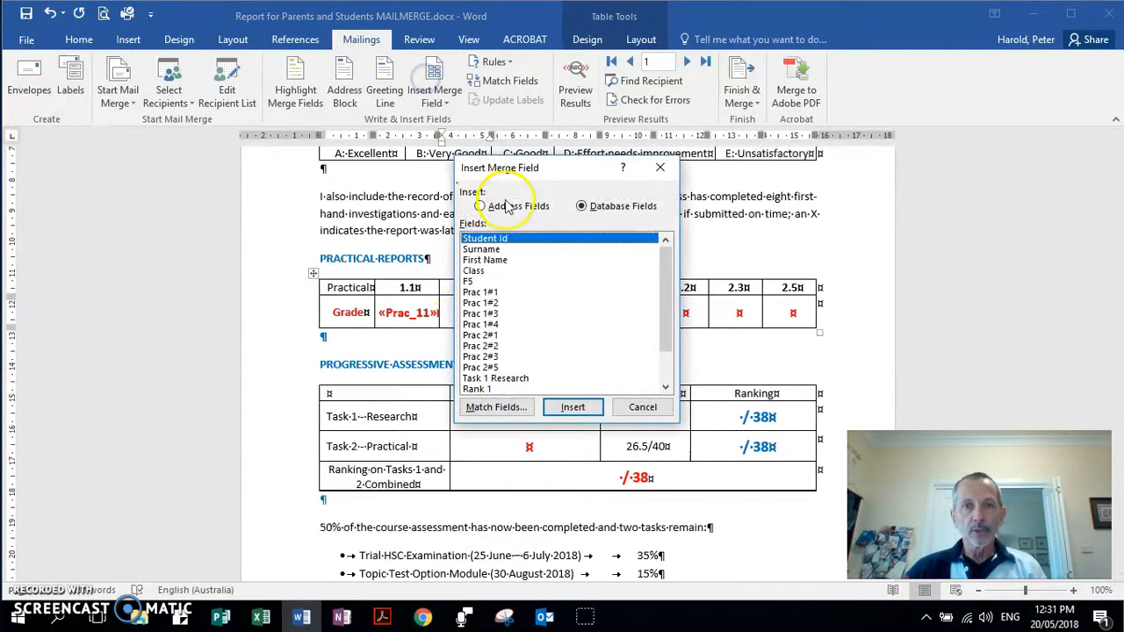
pyautogui.click(488, 304)
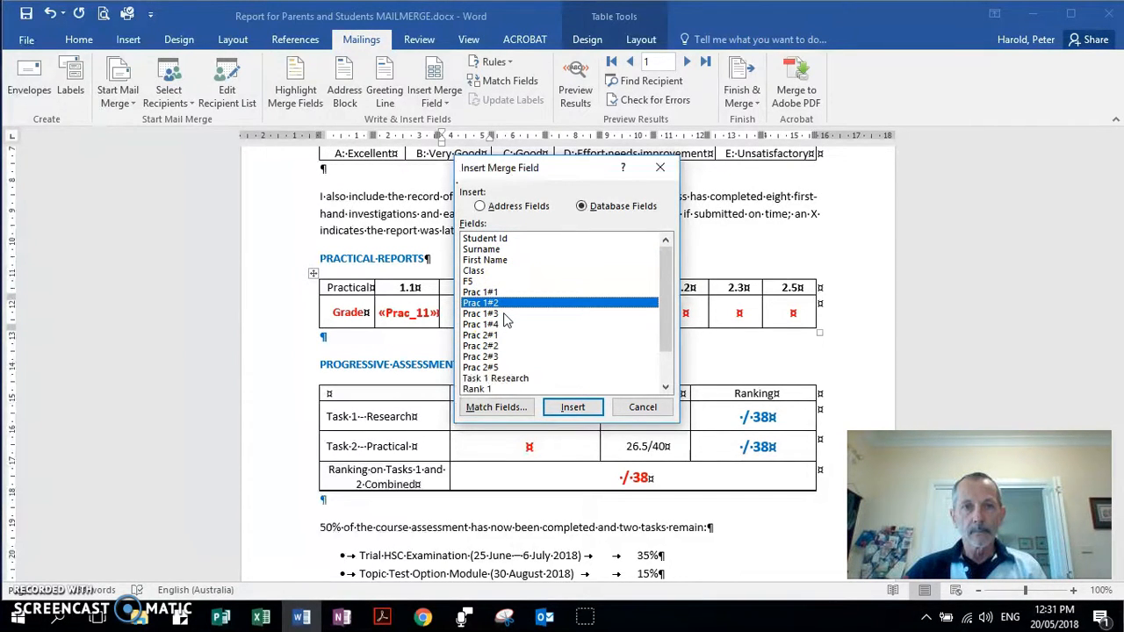
pyautogui.click(641, 406)
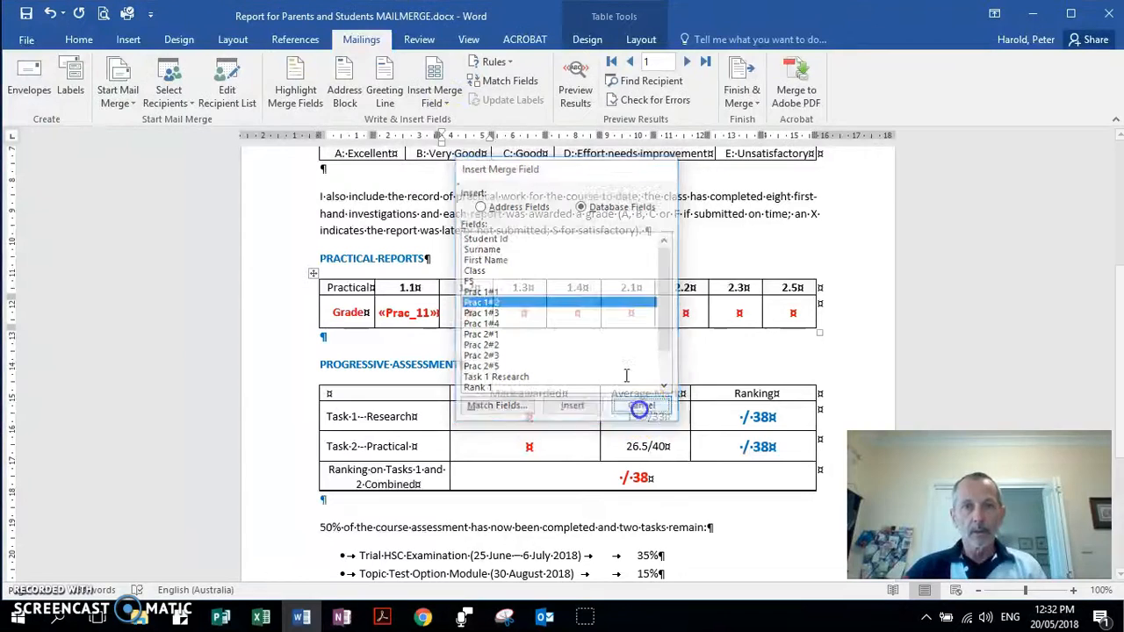
pyautogui.click(434, 93)
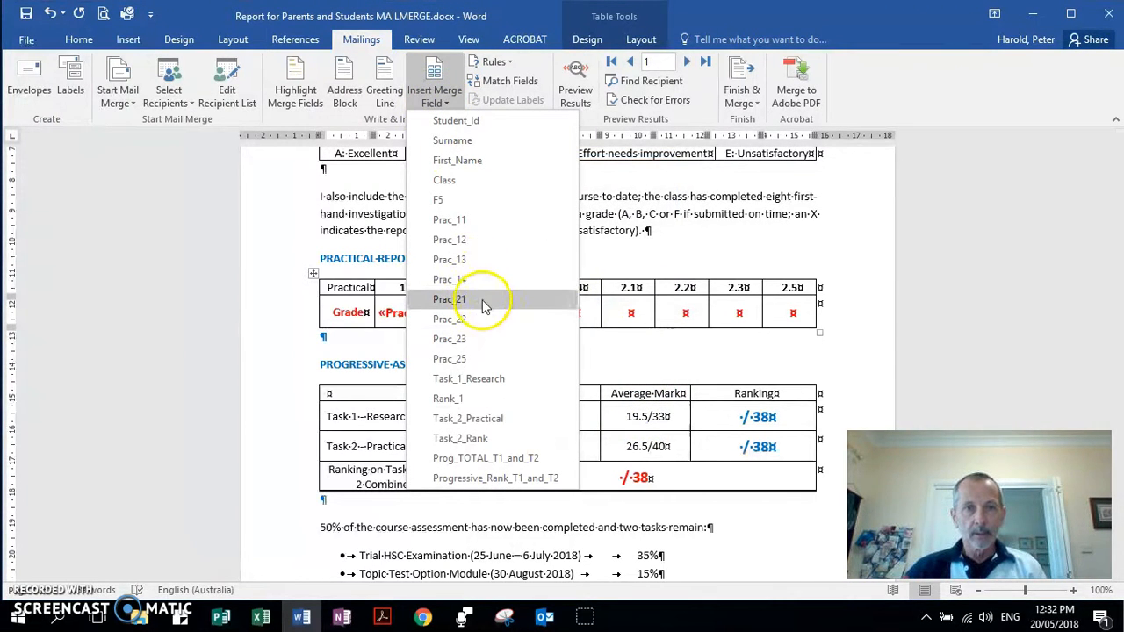
pyautogui.click(450, 238)
pyautogui.click(530, 313)
pyautogui.click(421, 92)
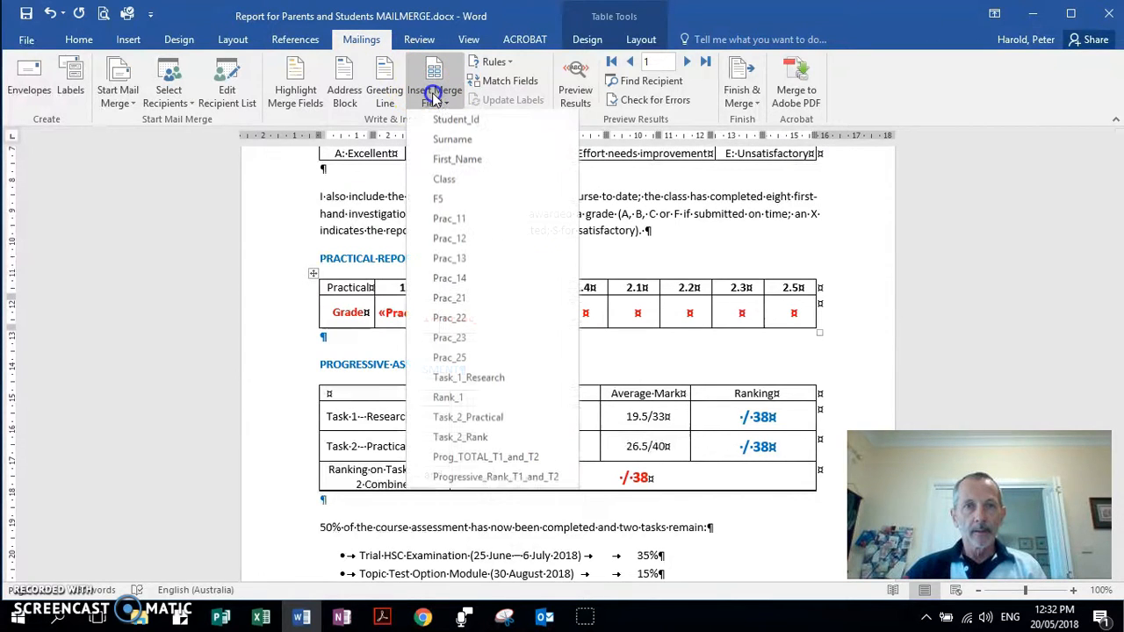
pyautogui.click(464, 261)
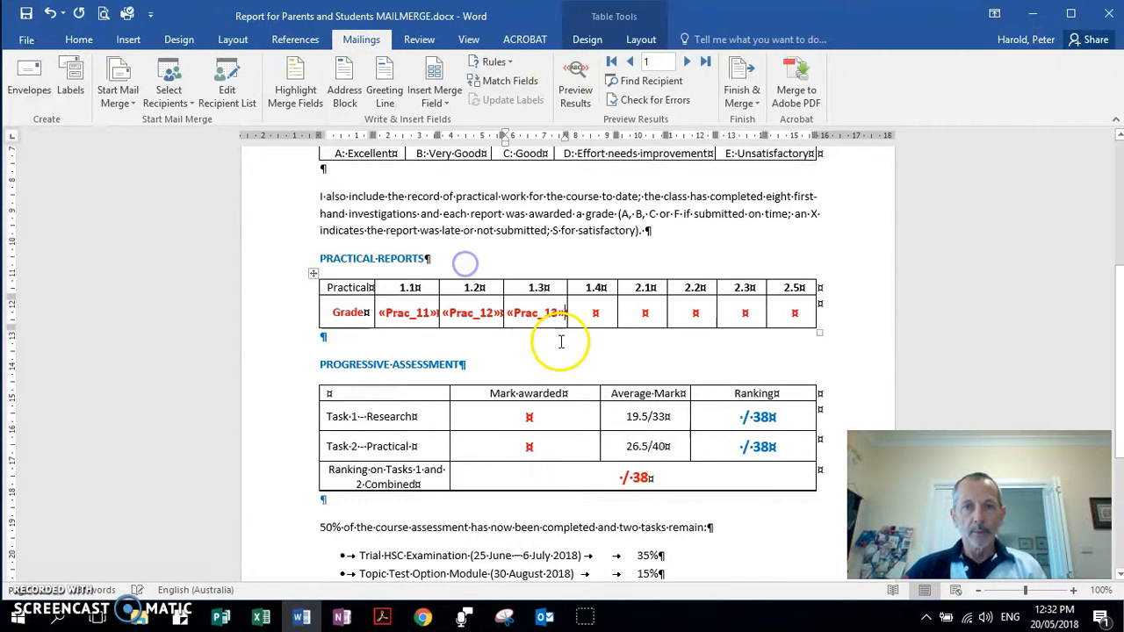
pyautogui.click(434, 95)
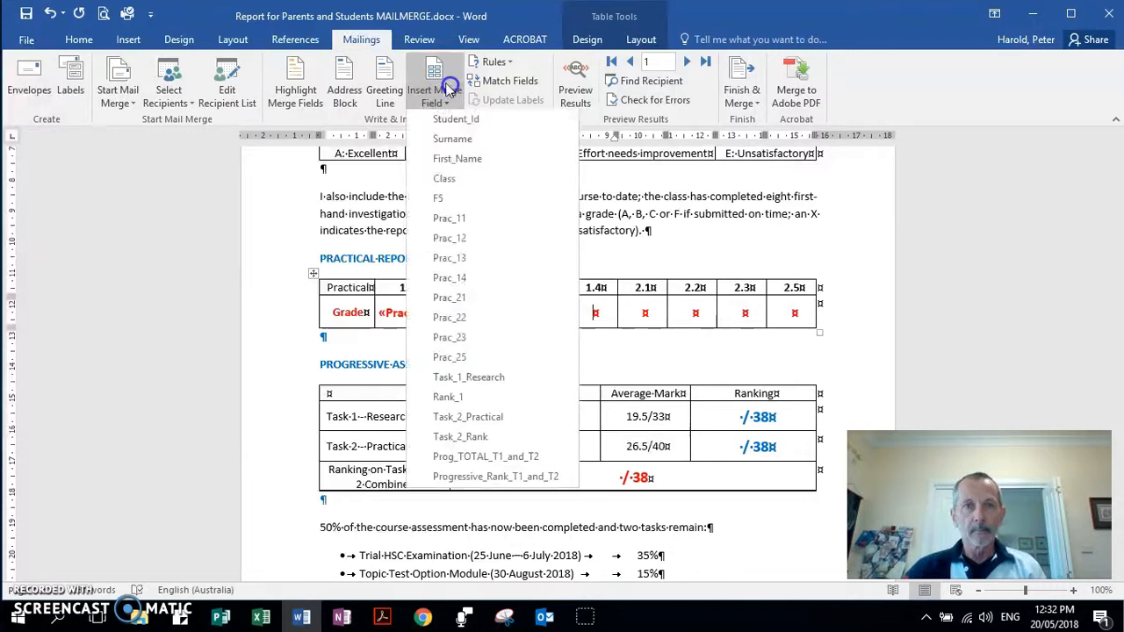
pyautogui.click(472, 281)
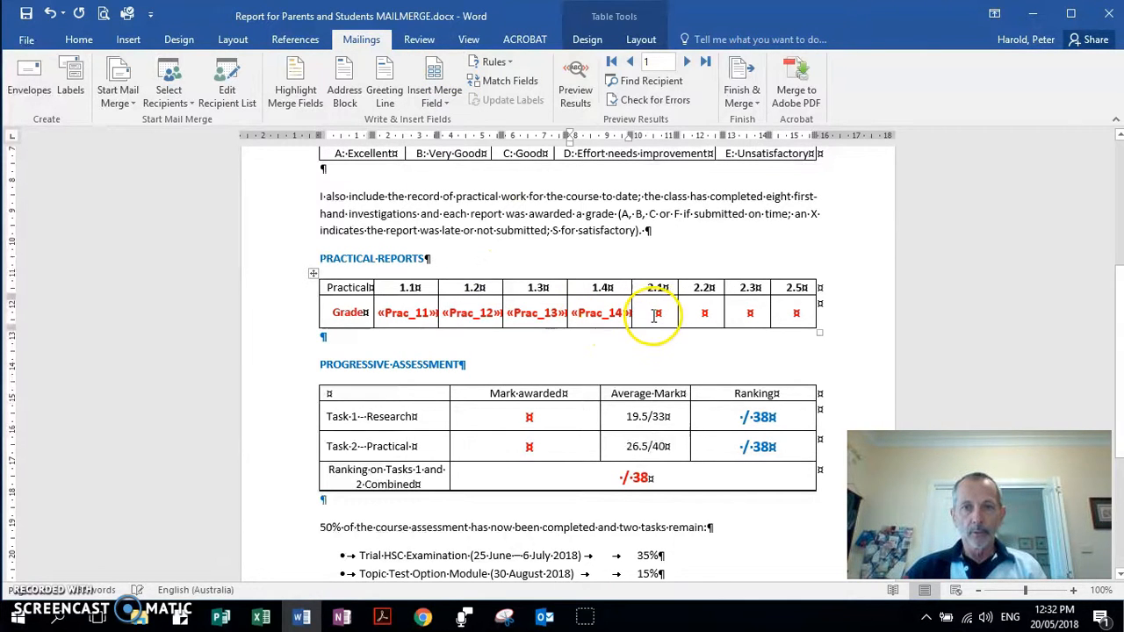
# Insert «Prac_21», «Prac_22», «Prac_23» and «Prac_25» into the 2.1, 2.2, 2.3 and 2.5 Grade cells.
pyautogui.click(436, 94)
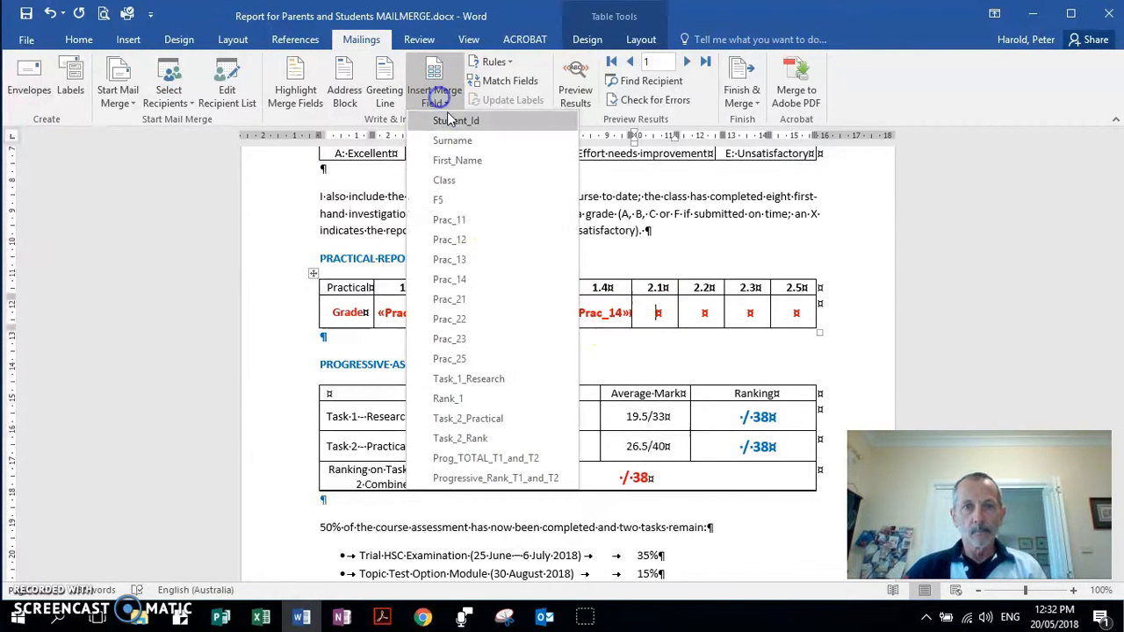
pyautogui.click(461, 300)
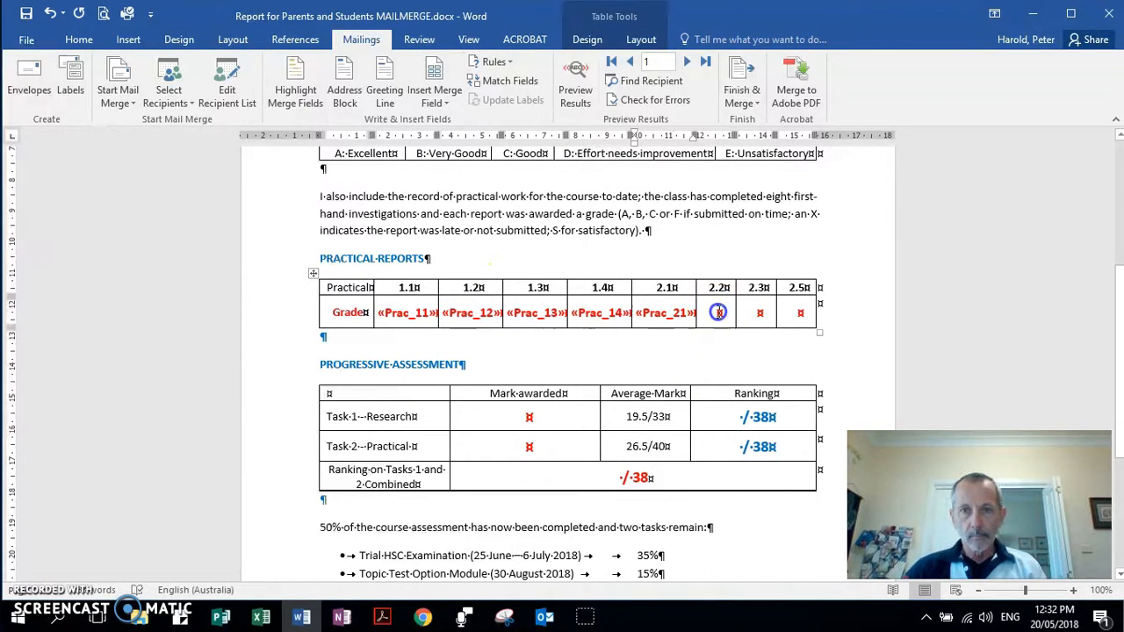
pyautogui.click(440, 95)
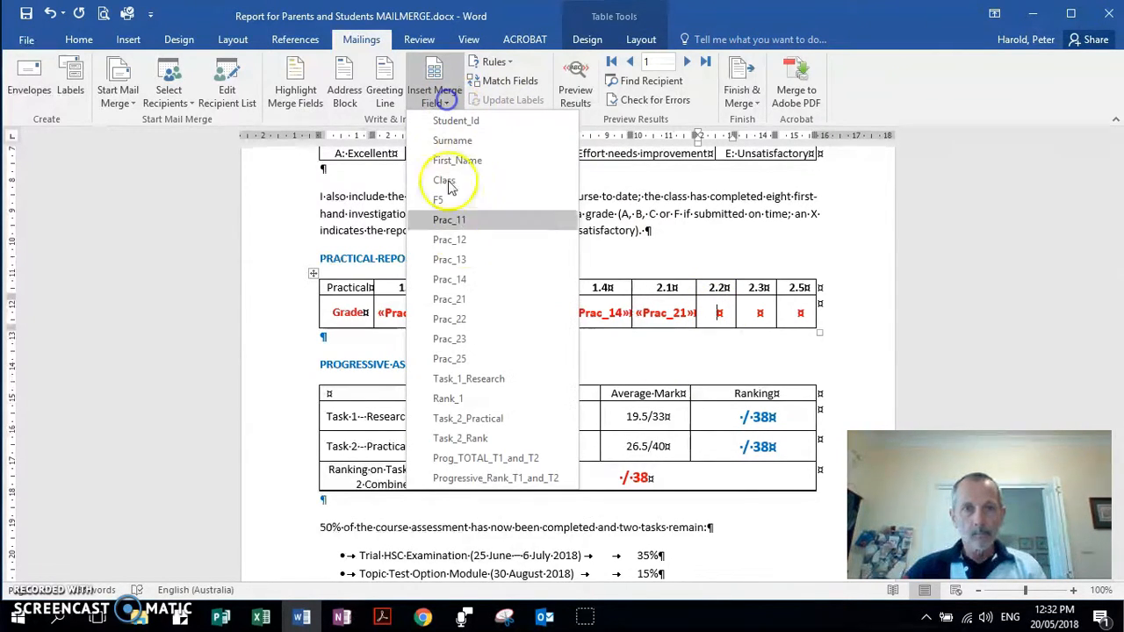
pyautogui.click(463, 323)
pyautogui.click(776, 314)
pyautogui.click(441, 99)
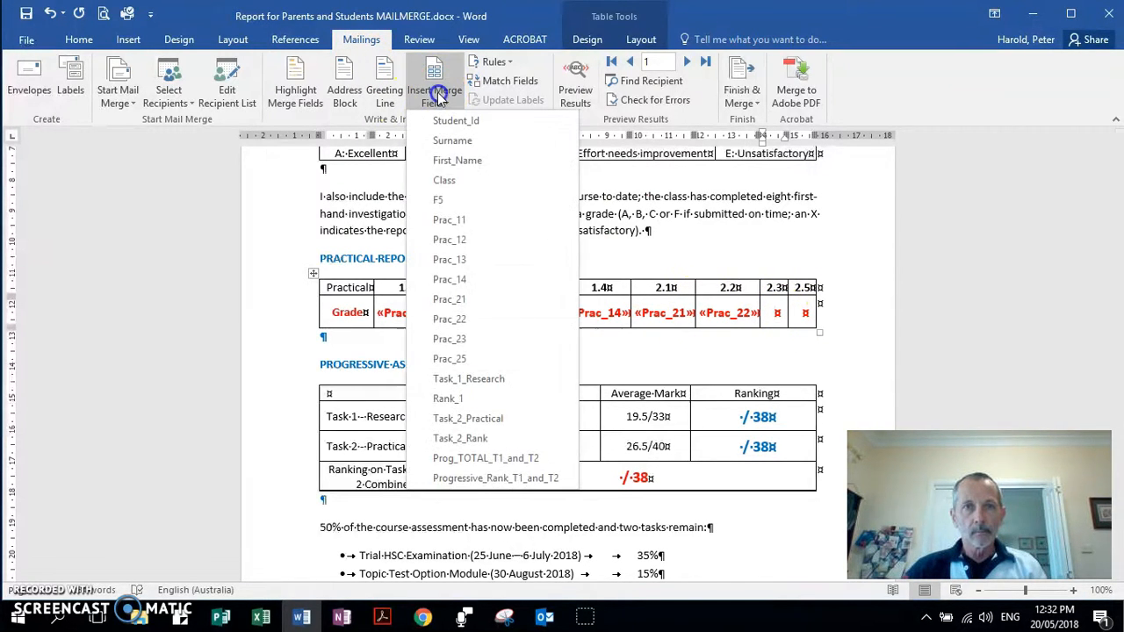
pyautogui.click(465, 339)
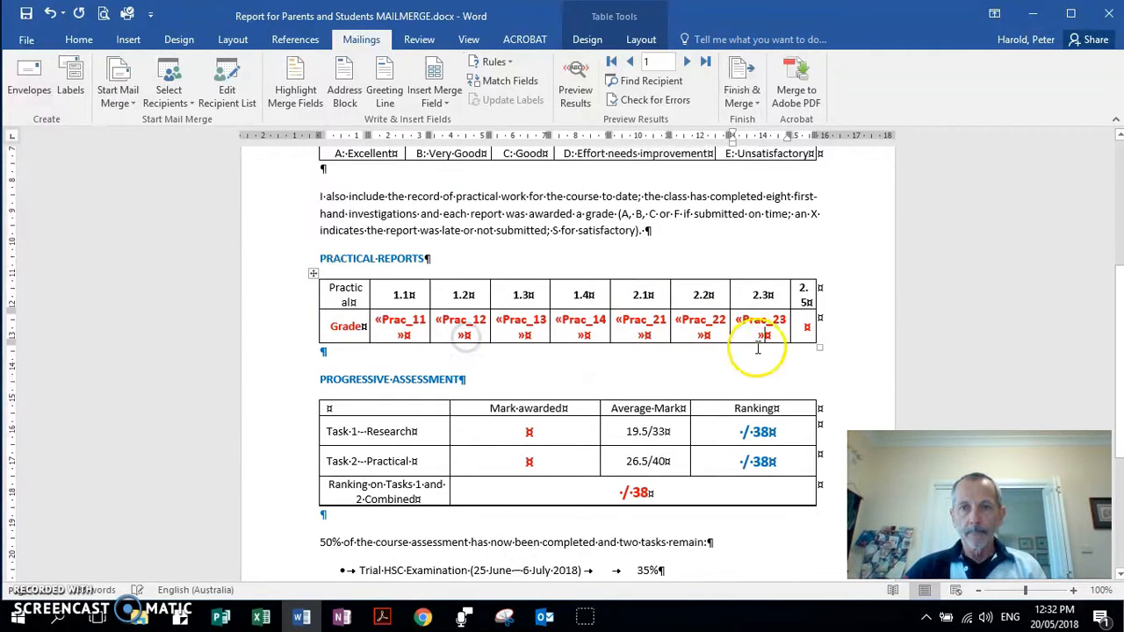
pyautogui.click(805, 328)
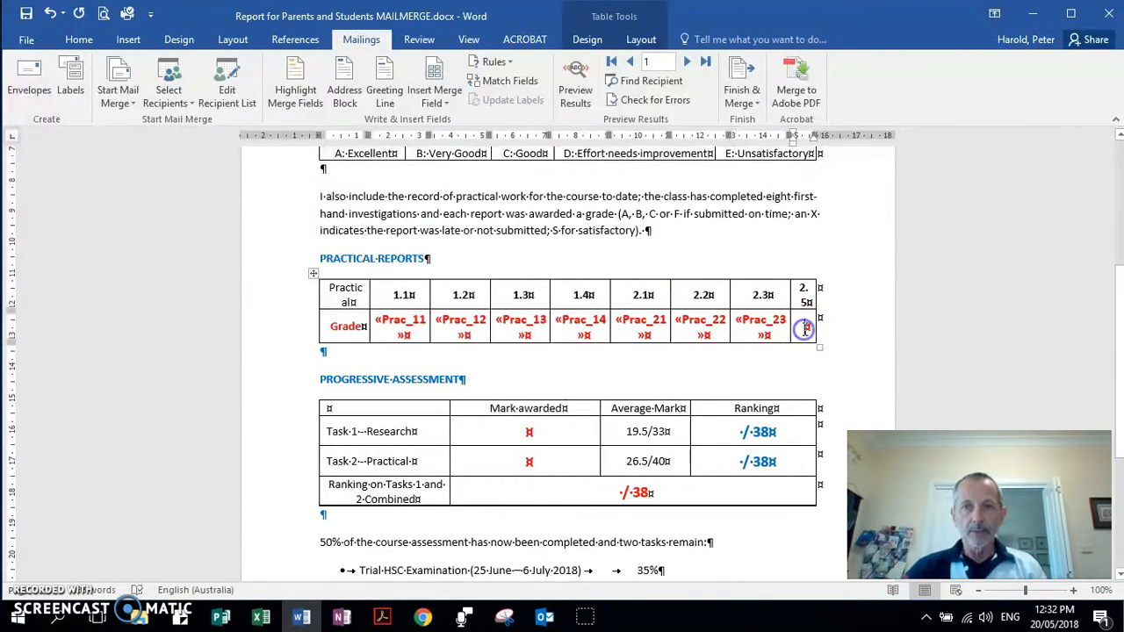
pyautogui.click(446, 102)
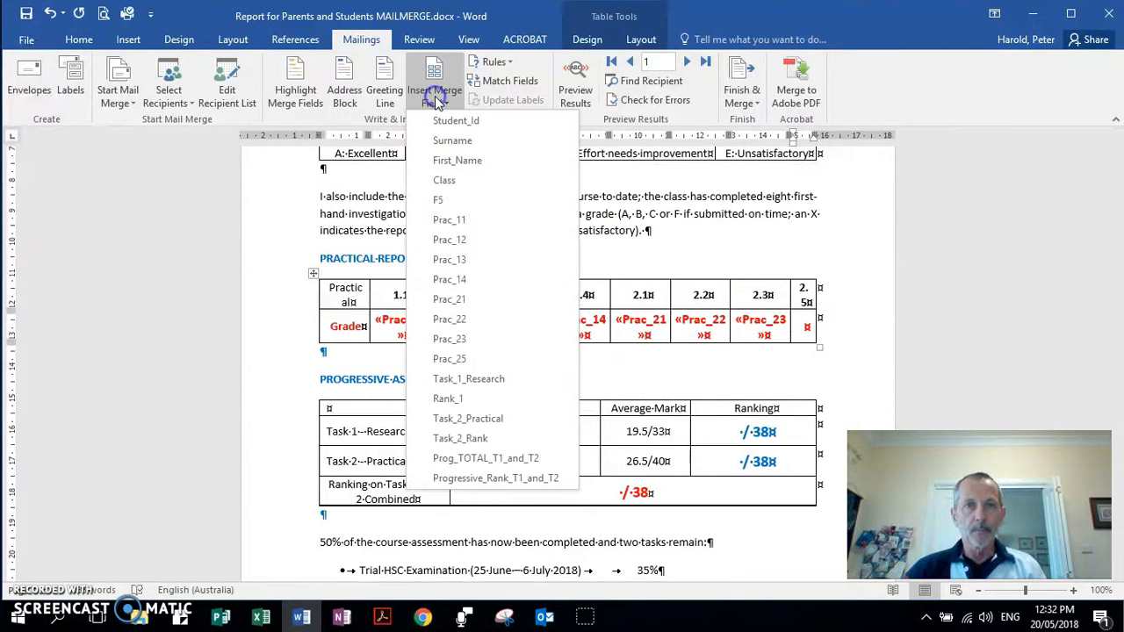
pyautogui.click(472, 360)
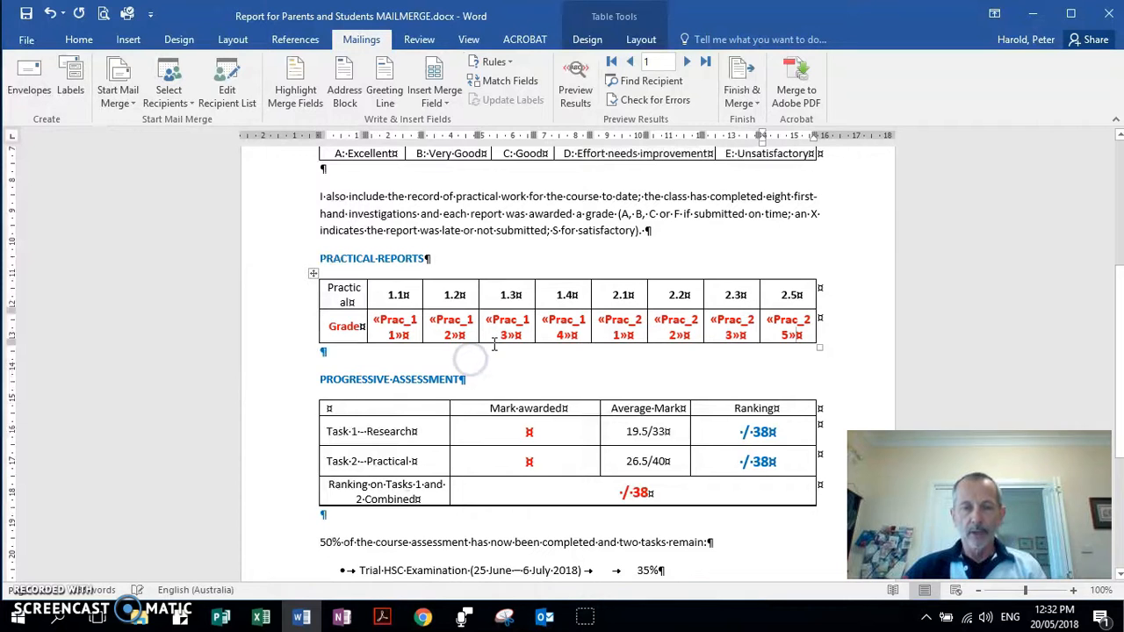
# Insert the «Task_1_Research» mark field and «Rank_1» before /38 in the Task 1 rows.
pyautogui.scroll(-3, 493, 346)
pyautogui.click(514, 317)
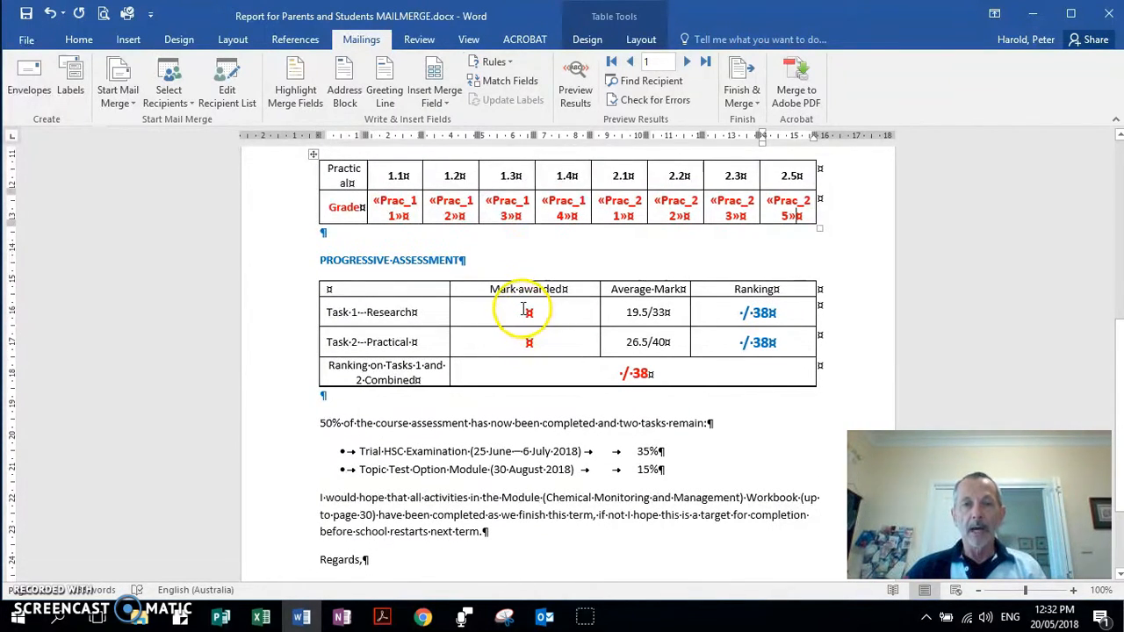
pyautogui.click(523, 309)
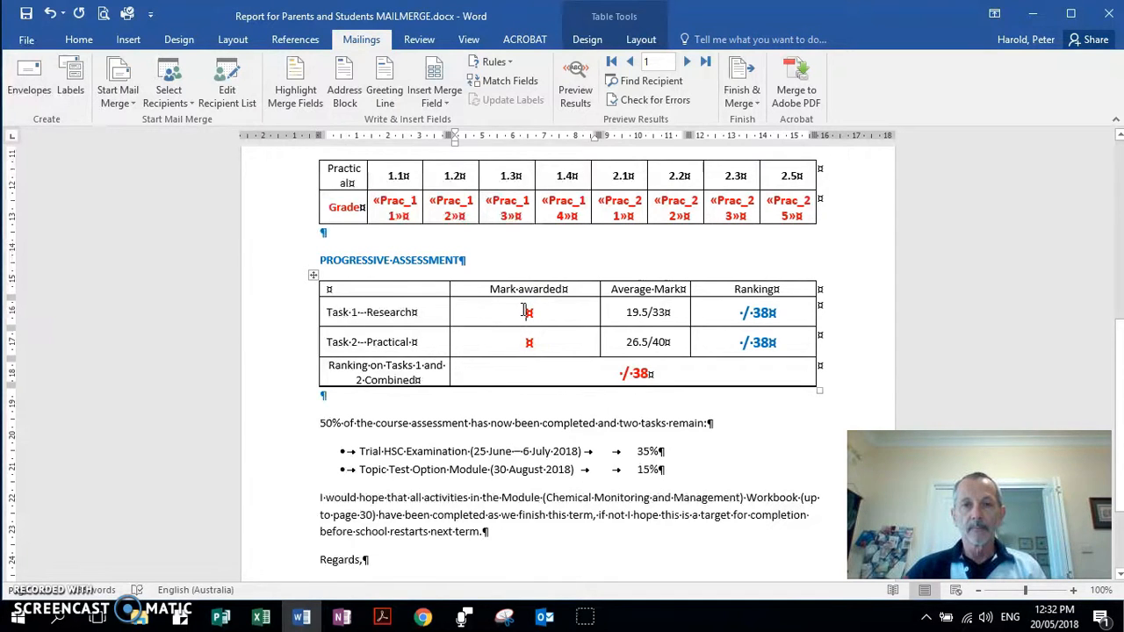
pyautogui.click(438, 100)
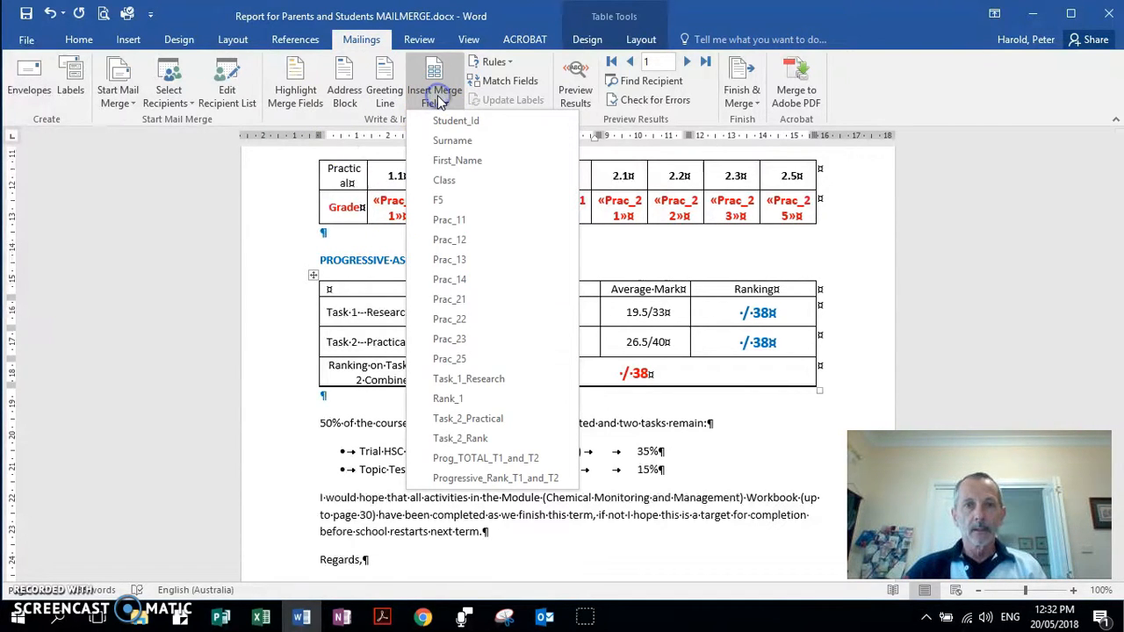
pyautogui.click(489, 386)
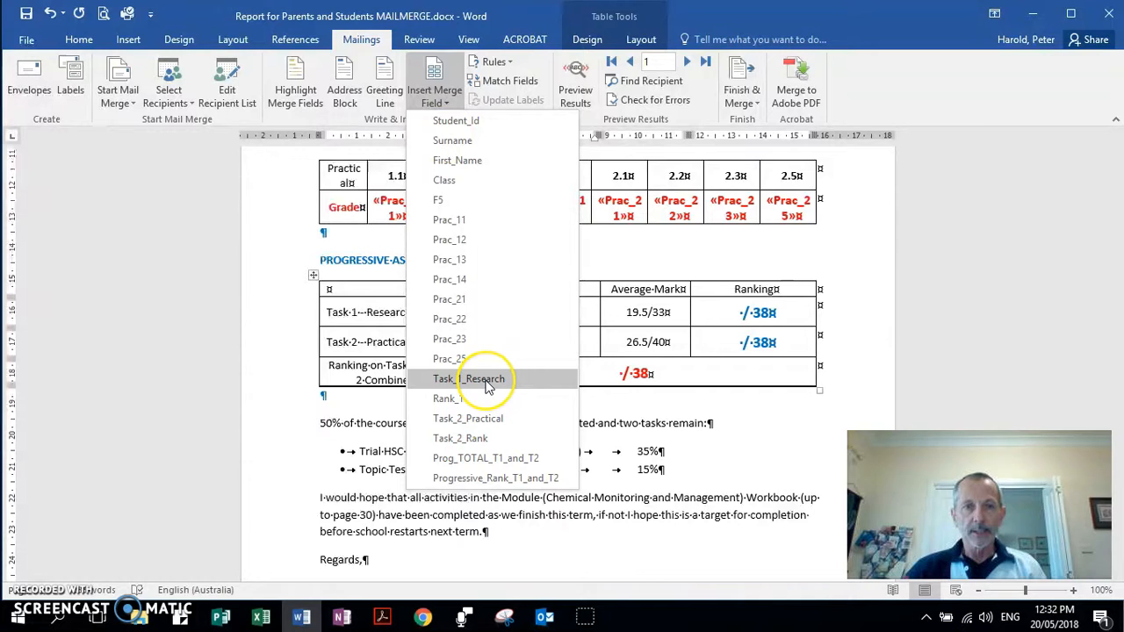
pyautogui.click(488, 383)
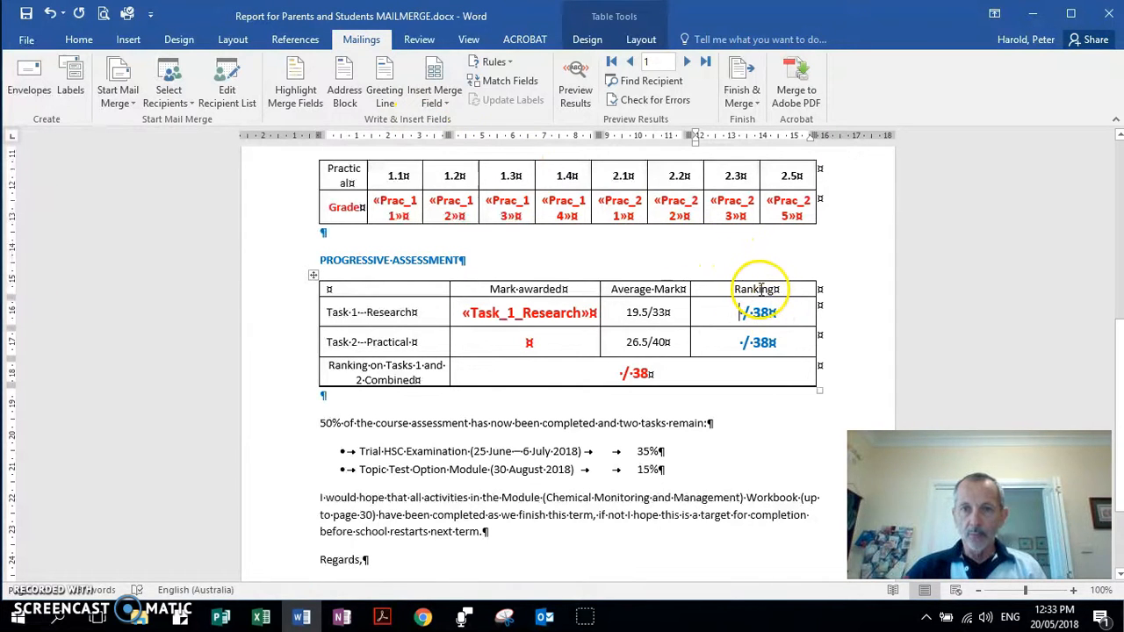
pyautogui.click(434, 98)
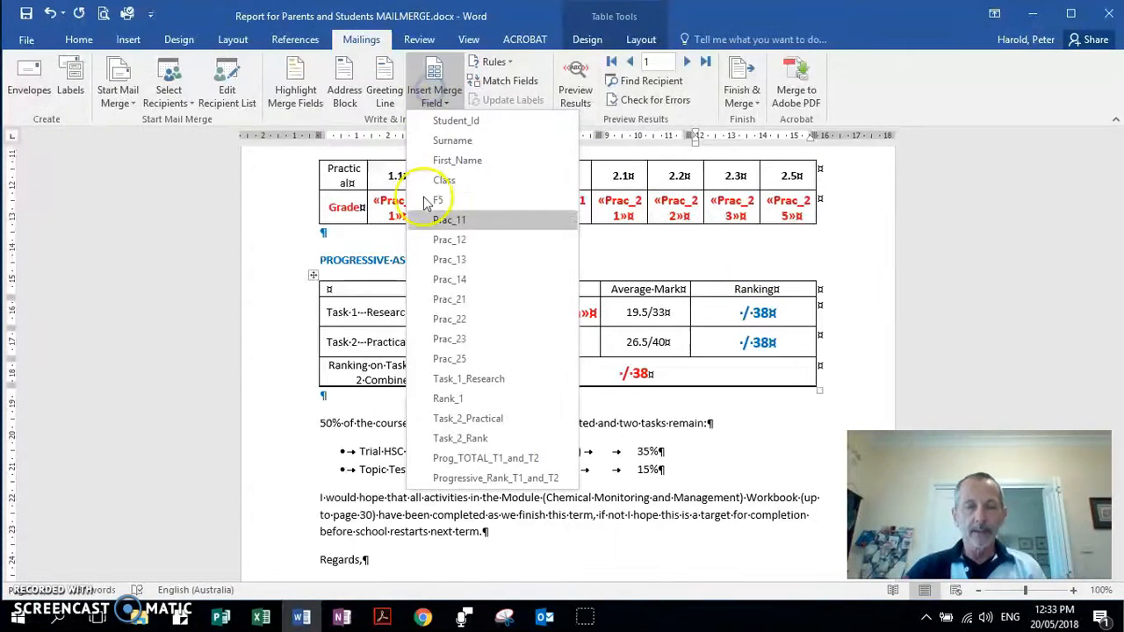
pyautogui.click(459, 400)
# Add «Task_2_Practical», «Task_2_Rank» and «Progressive_Rank_T1_and_T2» to the Task 2 and combined ranking cells.
pyautogui.click(527, 344)
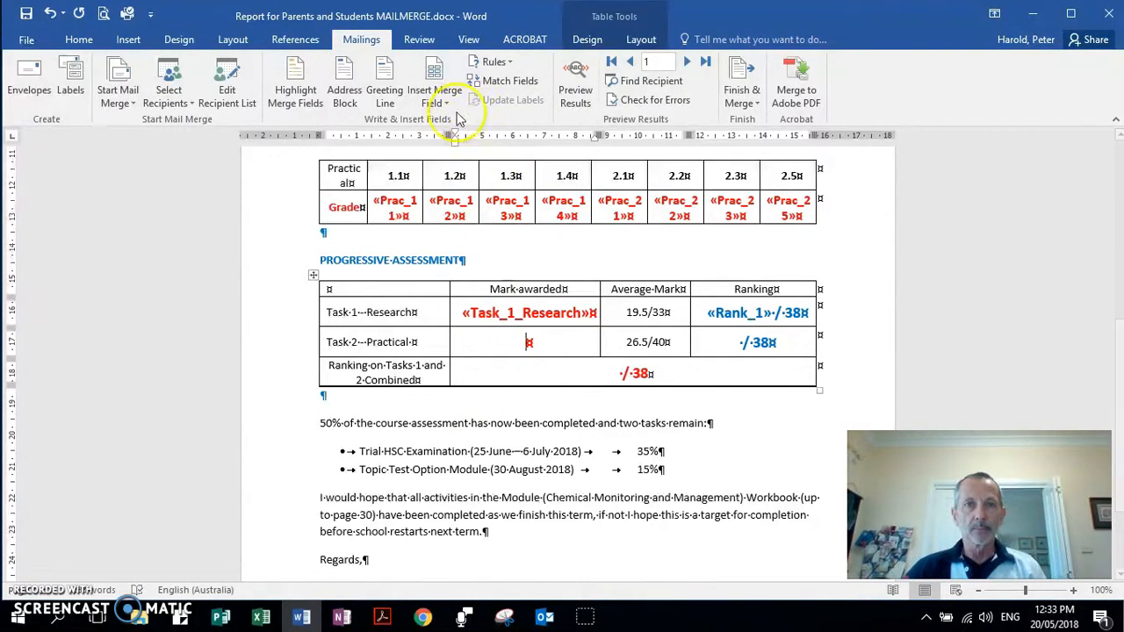
pyautogui.click(435, 96)
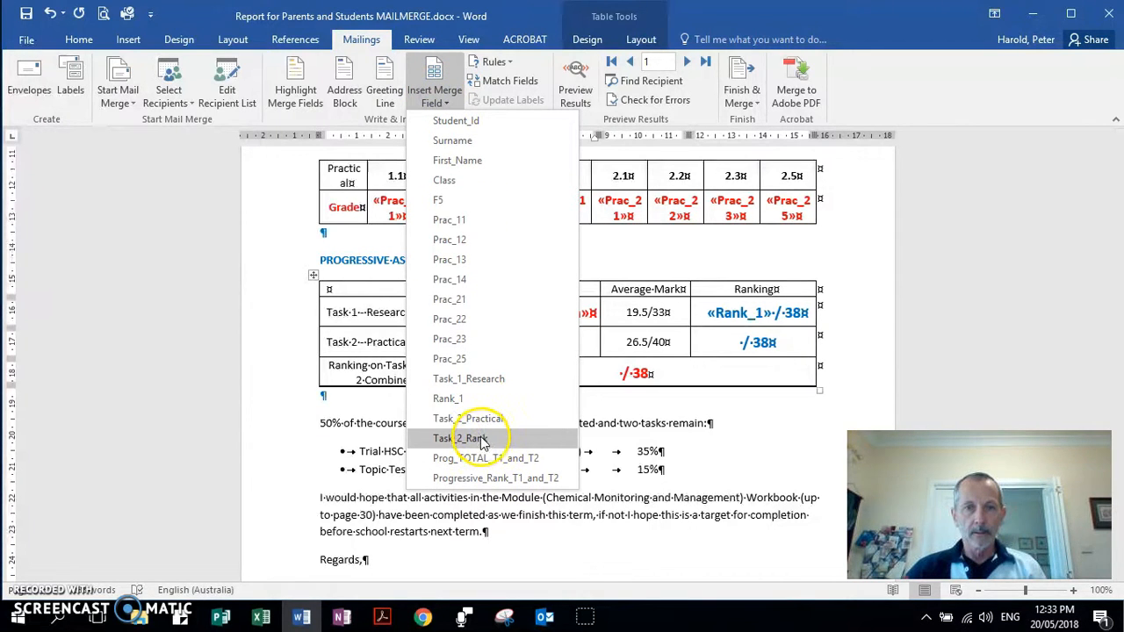
pyautogui.click(472, 420)
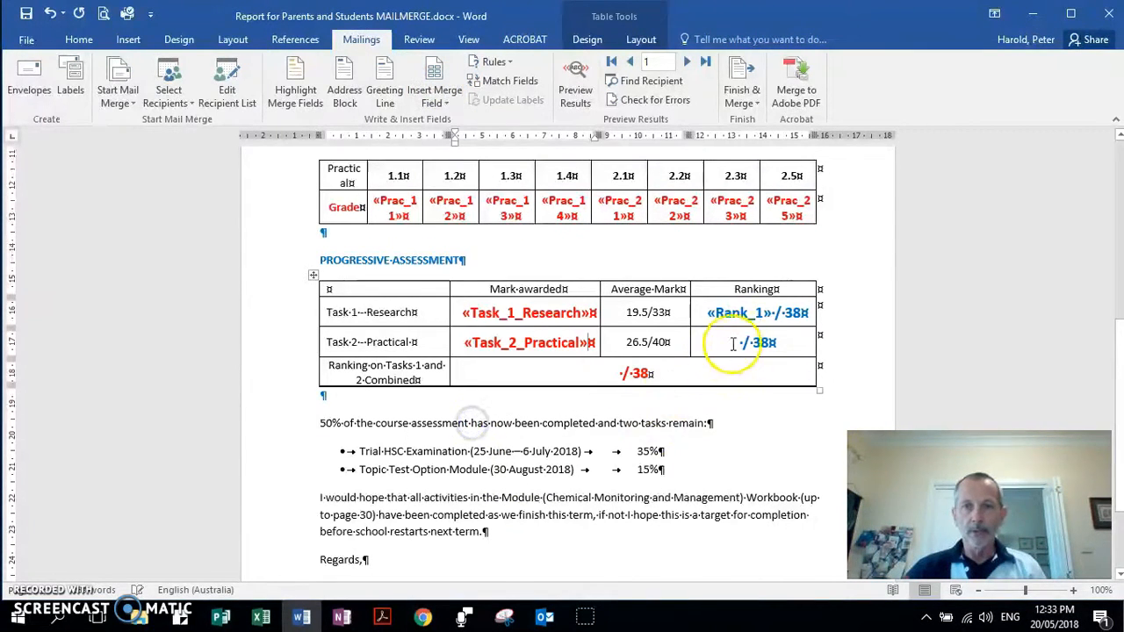
pyautogui.click(432, 88)
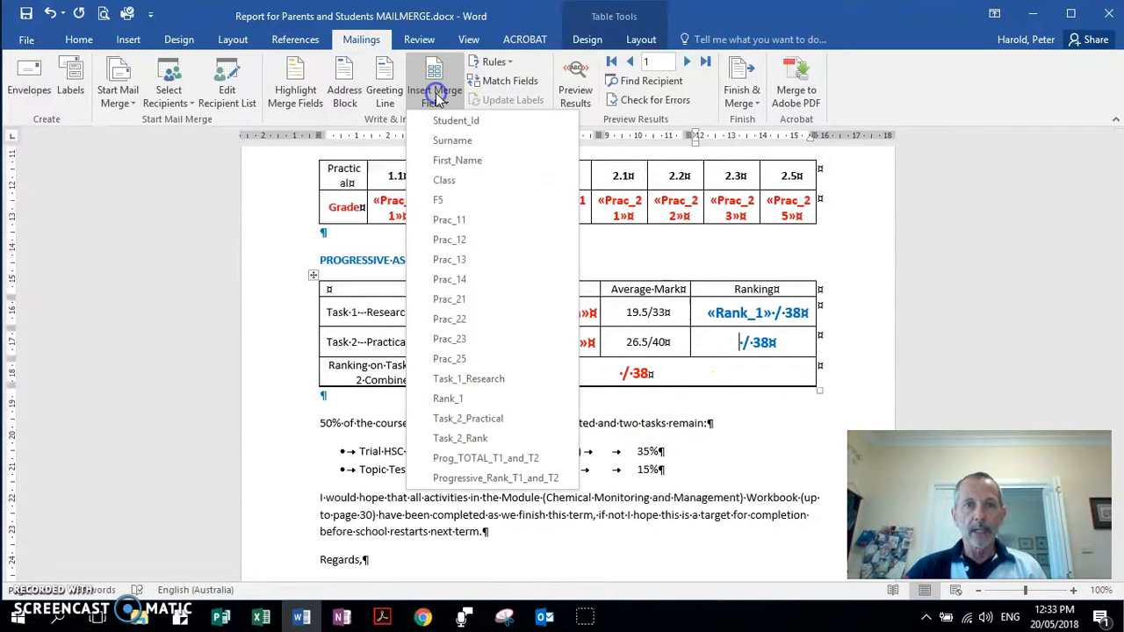
pyautogui.click(471, 439)
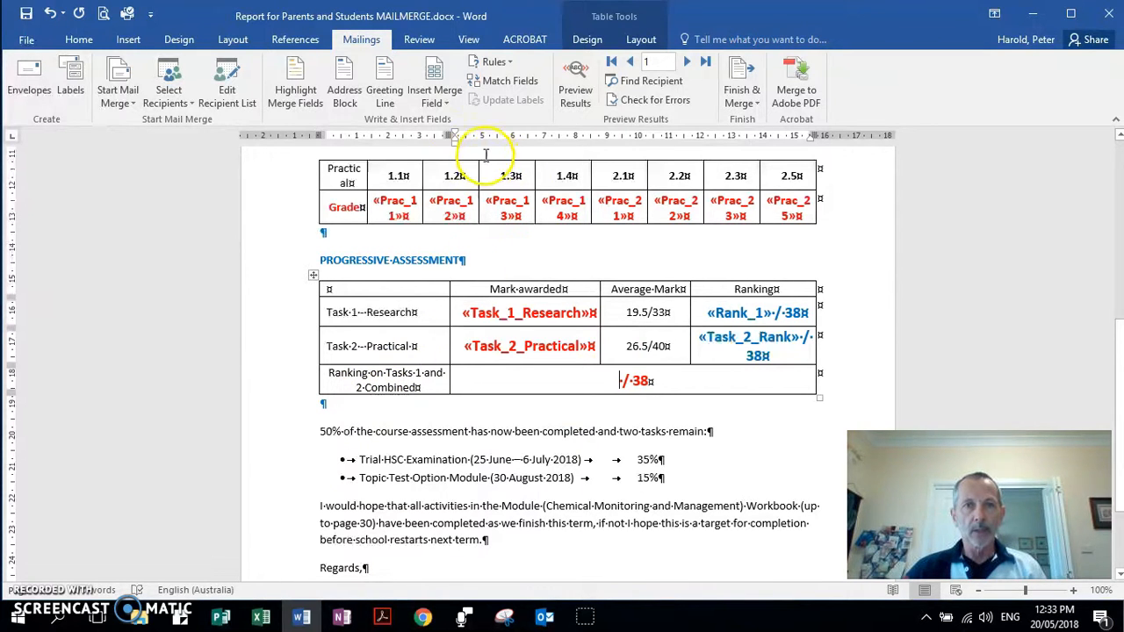
pyautogui.click(432, 96)
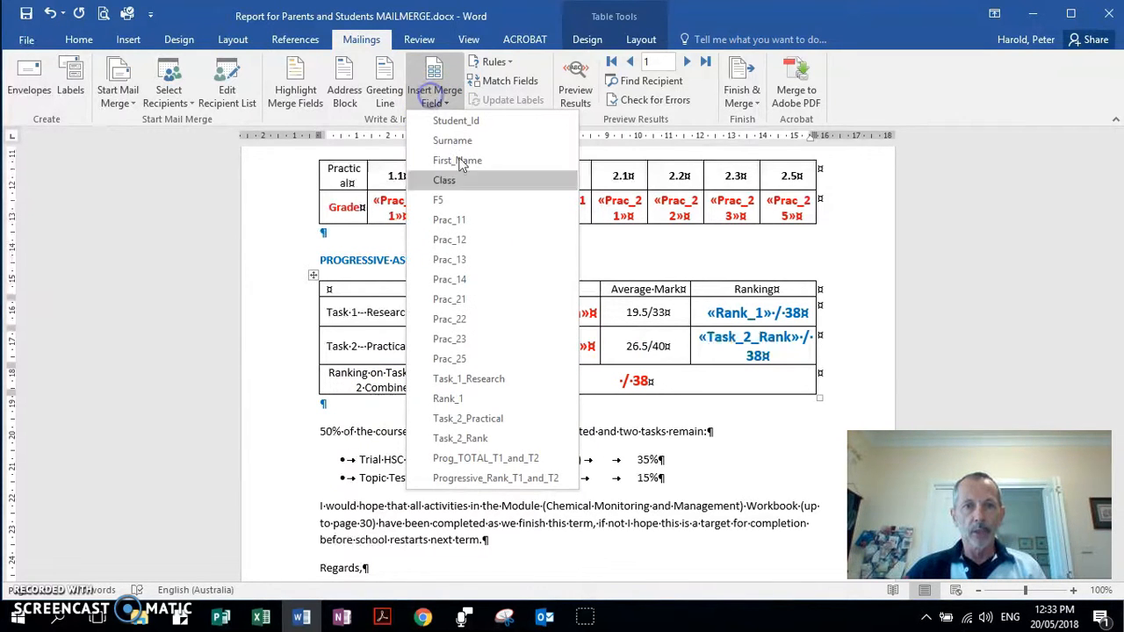
pyautogui.click(522, 480)
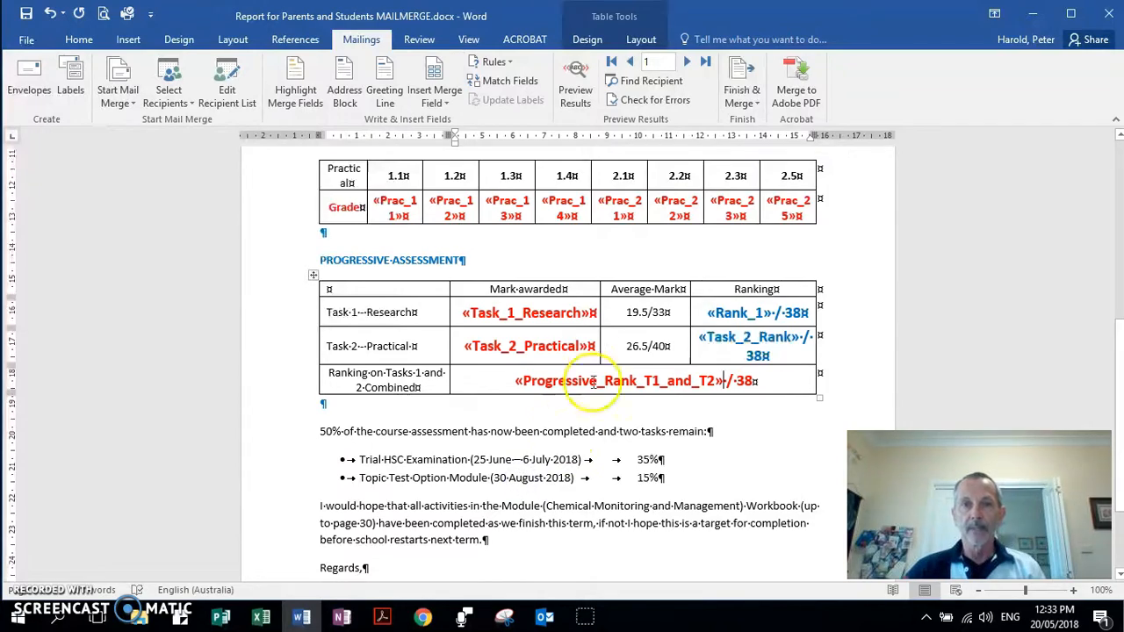
pyautogui.scroll(-3, 594, 384)
# Scroll up to the introductory paragraph above the CLASSWORK / ASSIGNMENTS table.
pyautogui.scroll(8, 611, 373)
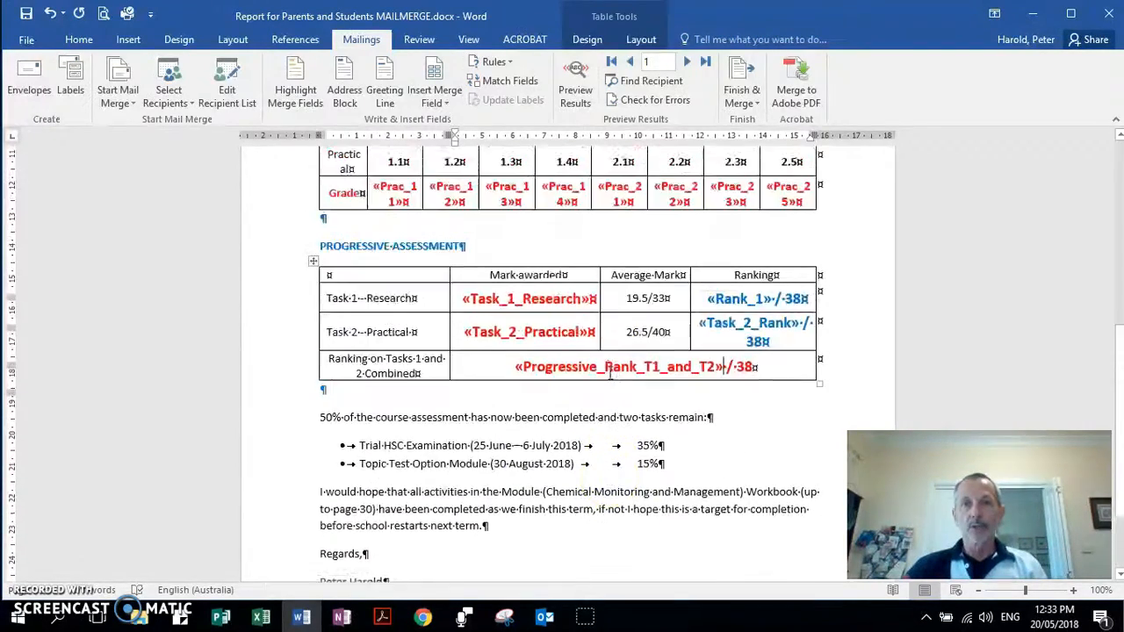
pyautogui.scroll(1, 611, 374)
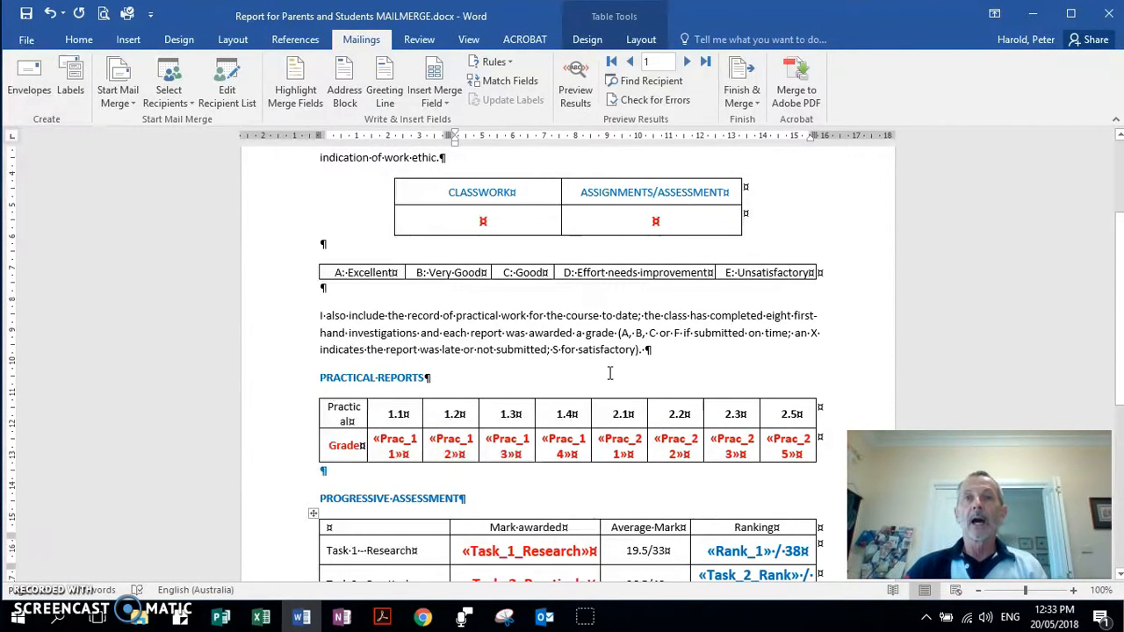
pyautogui.scroll(2, 611, 373)
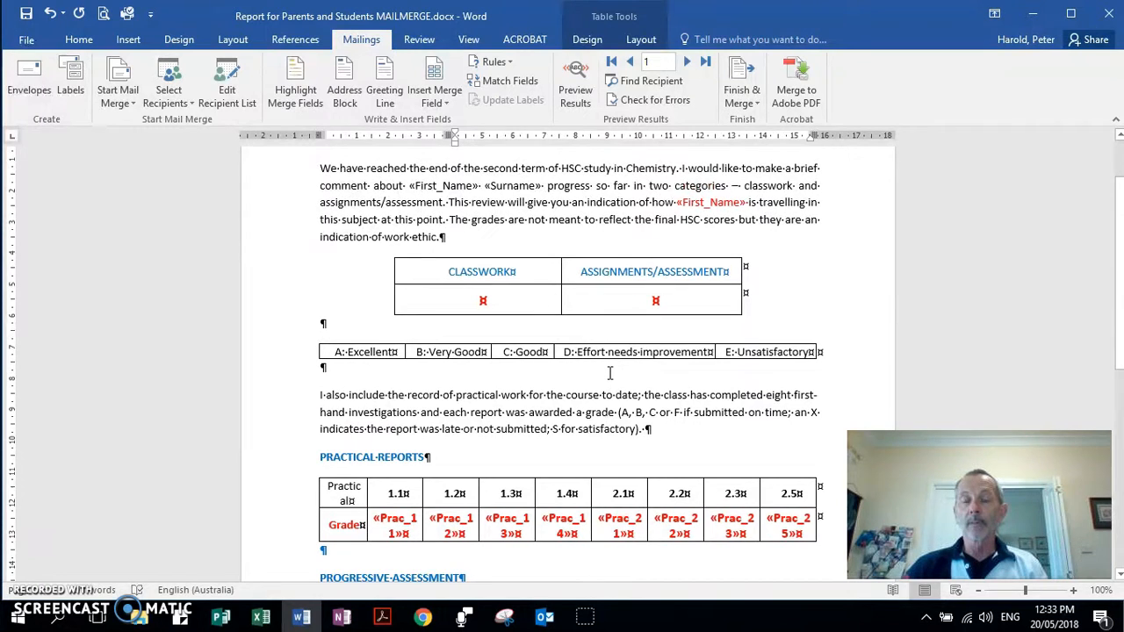